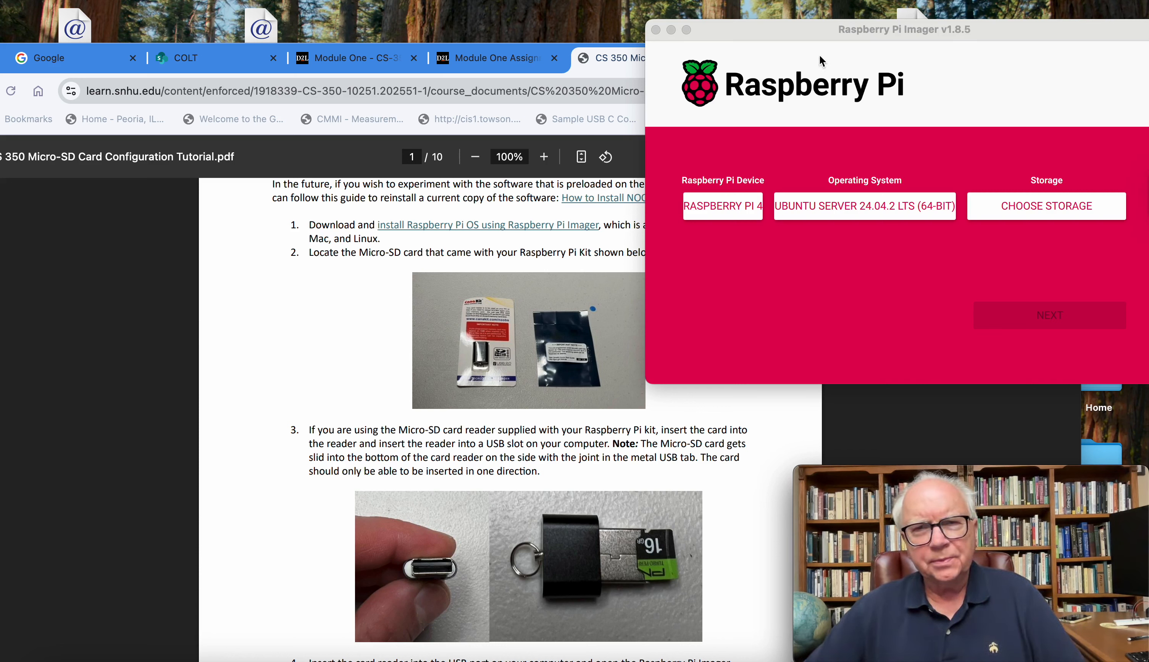
# Step: Read the introduction and steps 1 to 3 of the Micro-SD card tutorial, with the browser in front of the Imager window
pyautogui.scroll(5, 474, 298)
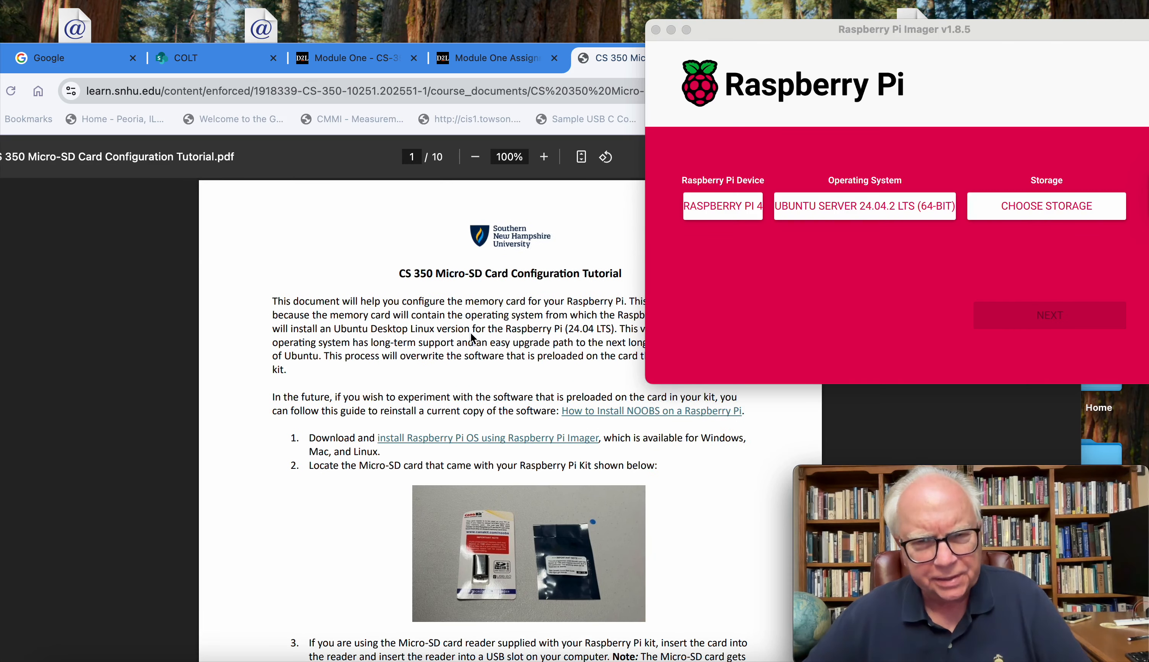
pyautogui.scroll(1, 472, 338)
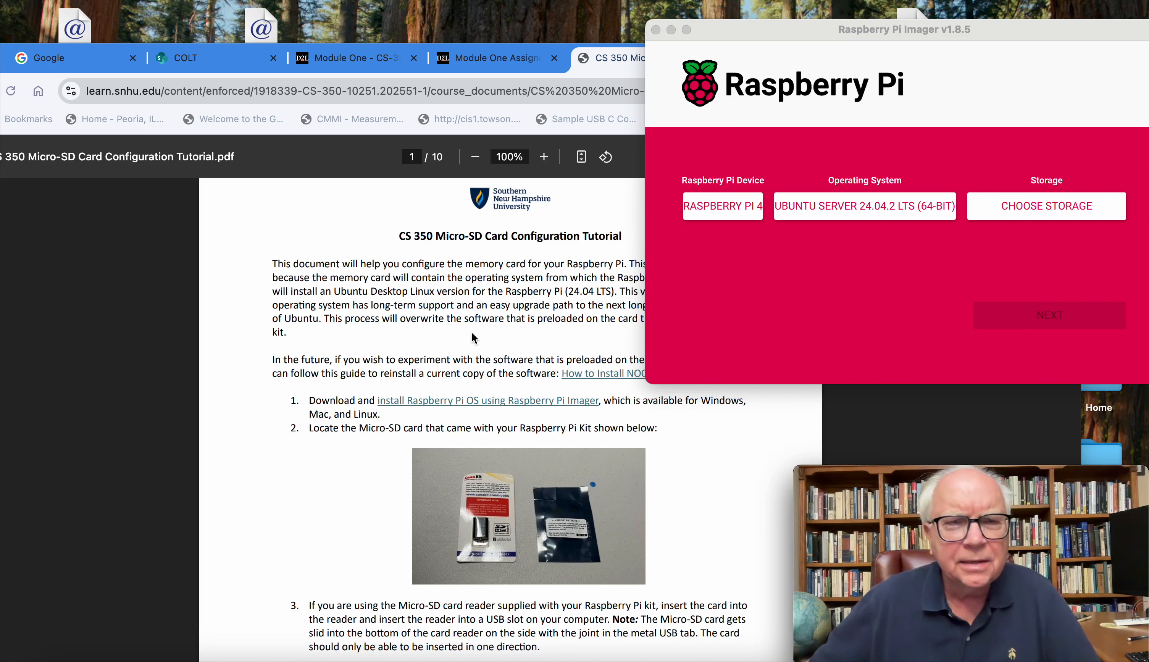
pyautogui.moveTo(893, 31)
pyautogui.mouseDown()
pyautogui.moveTo(905, 28)
pyautogui.moveTo(871, 29)
pyautogui.mouseUp()
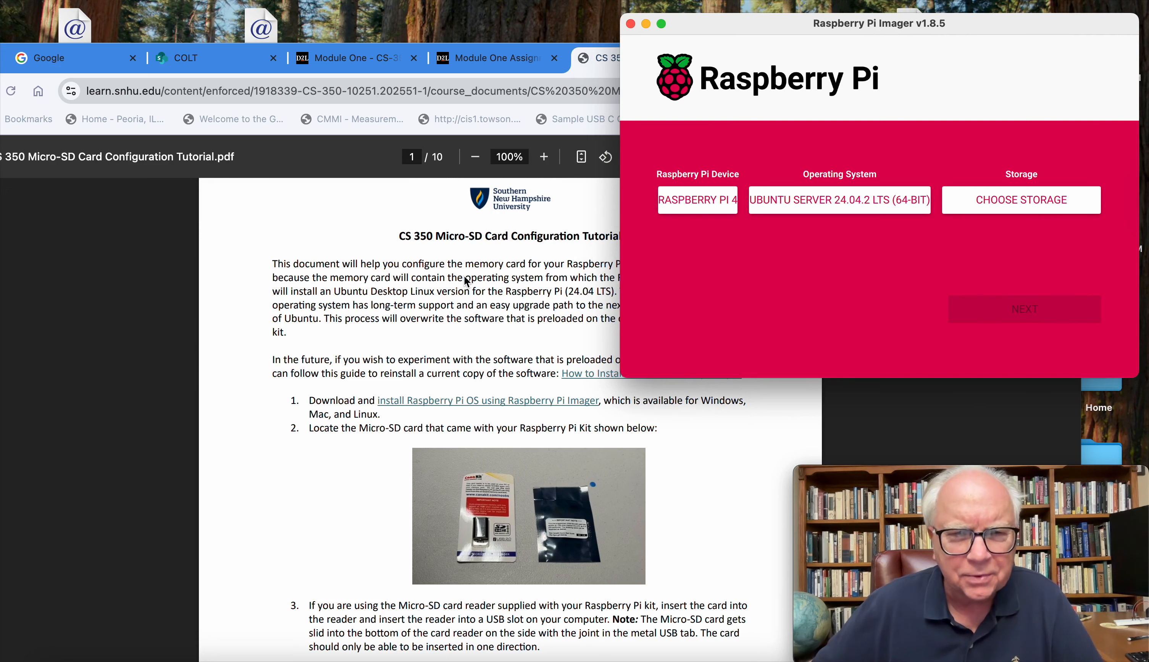
pyautogui.scroll(-2, 462, 280)
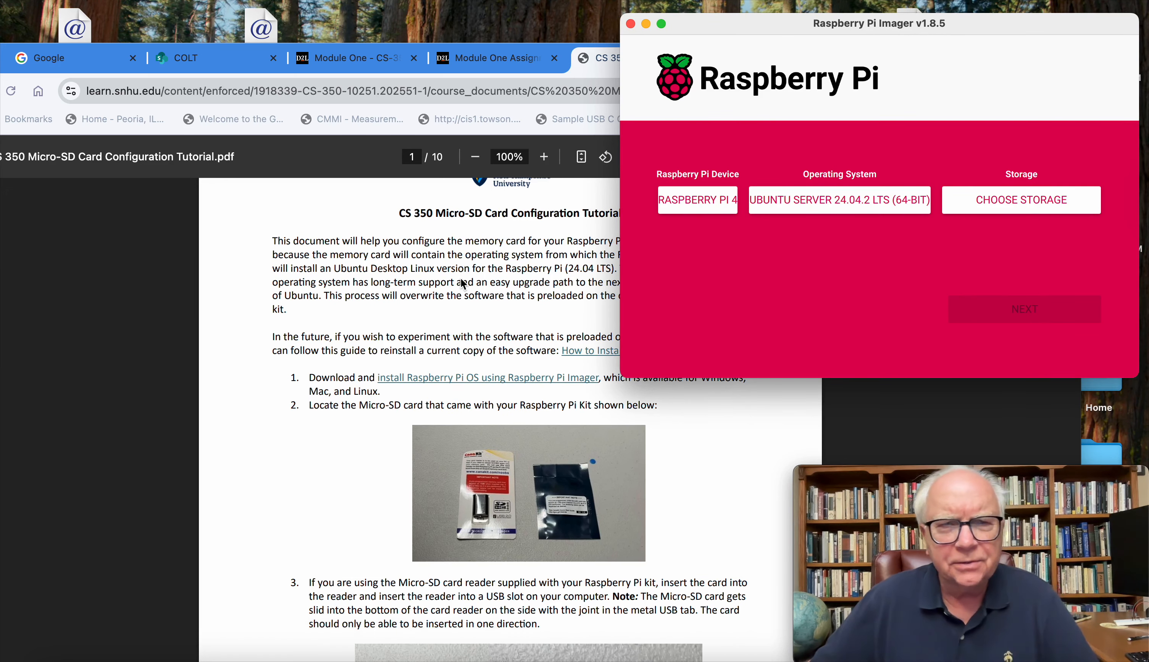
pyautogui.click(462, 279)
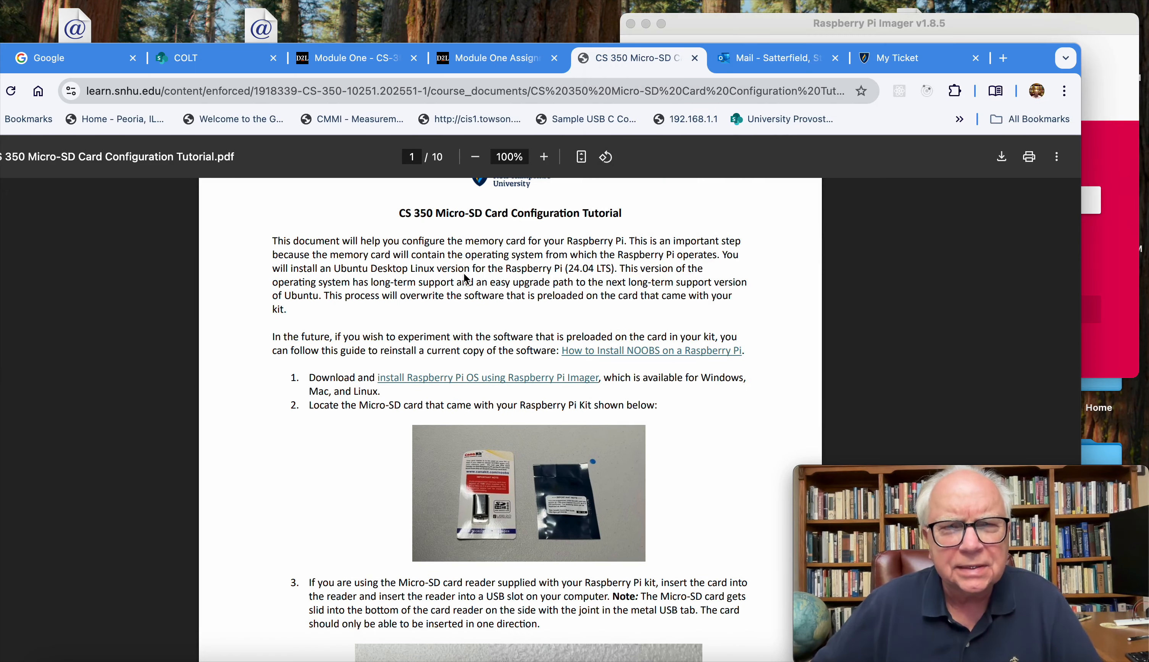
pyautogui.scroll(1, 459, 274)
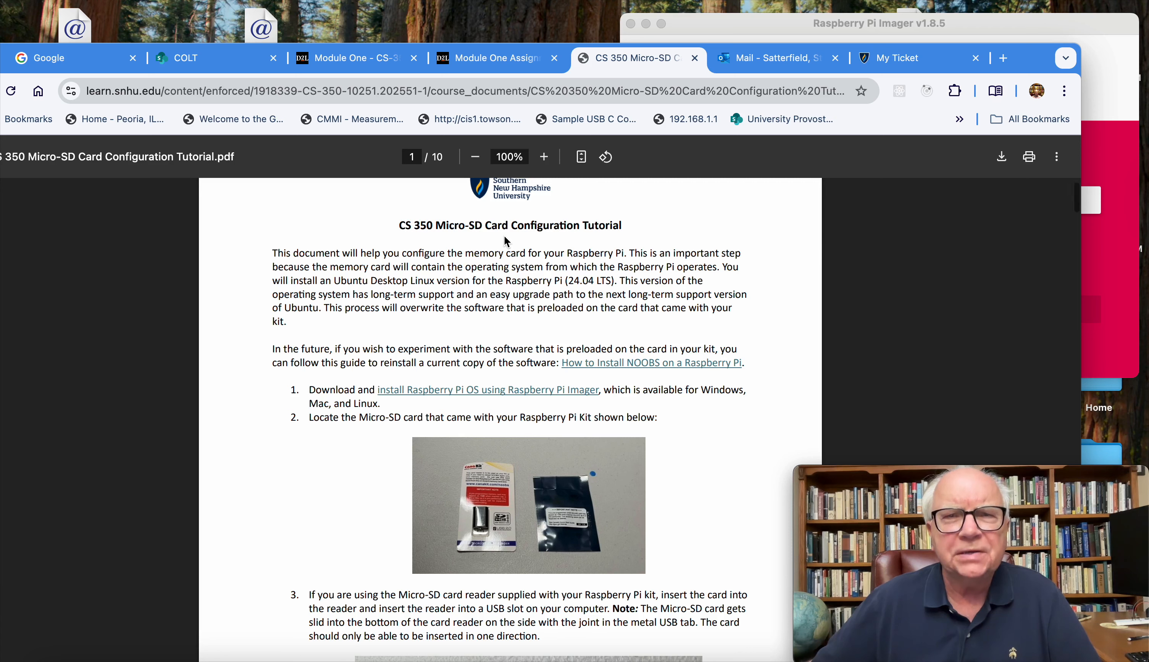
pyautogui.scroll(-5, 505, 236)
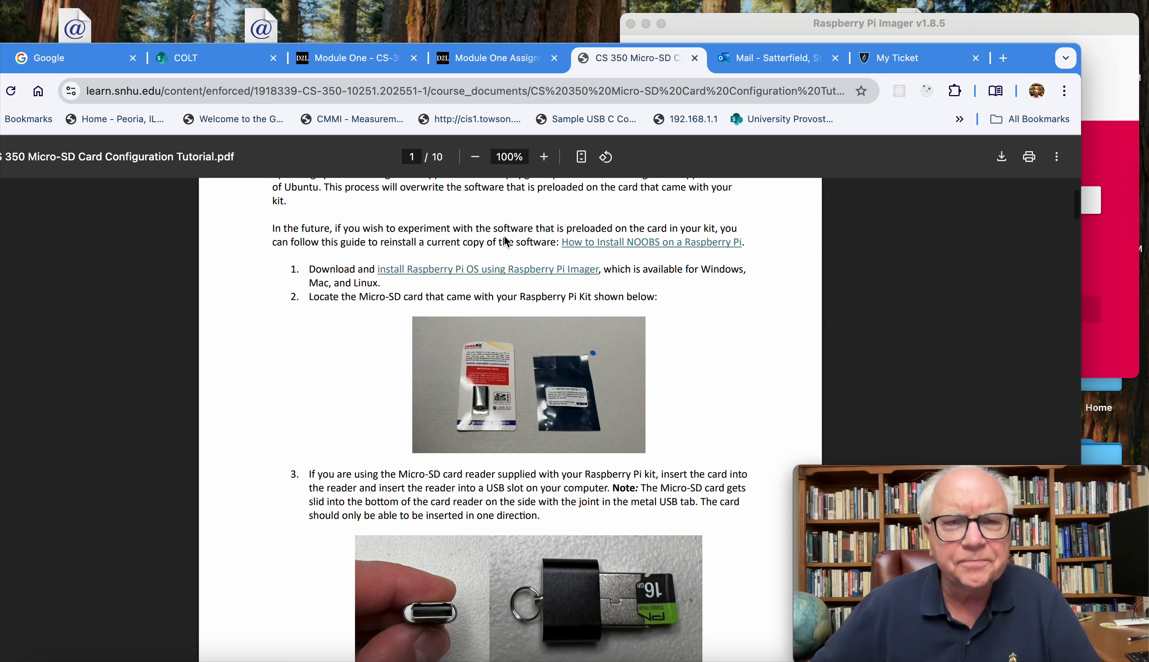
pyautogui.scroll(-3, 507, 241)
pyautogui.scroll(-2, 506, 241)
pyautogui.scroll(-2, 506, 241)
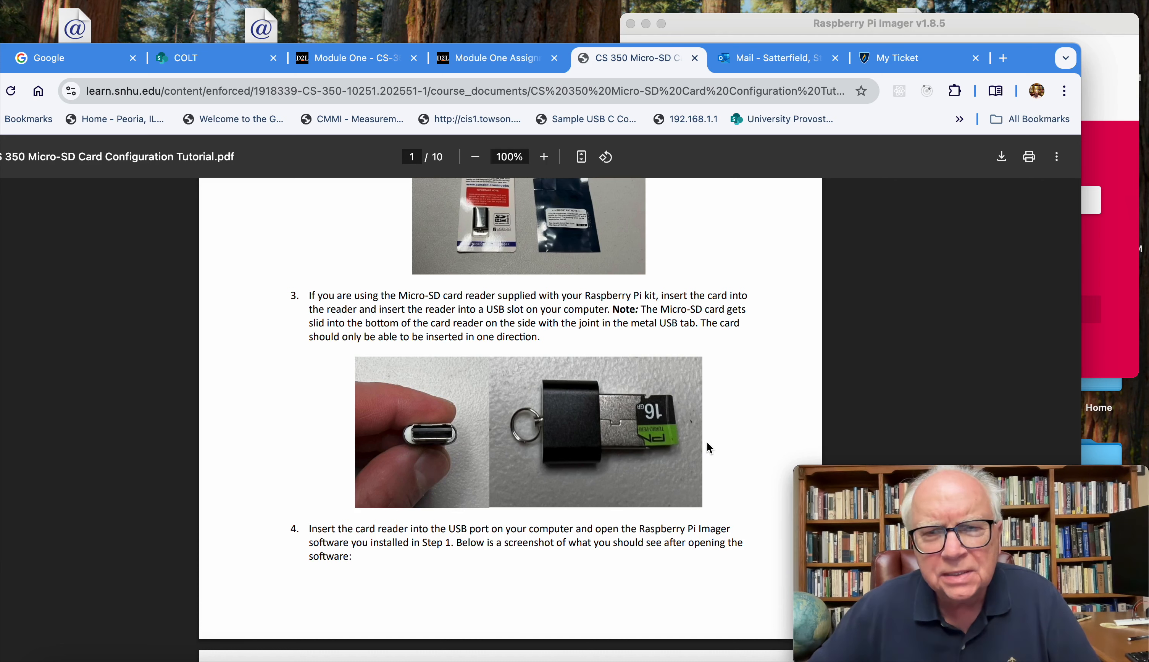
# Step: Review step 4 of the tutorial and its screenshot of the Imager start window, up to the device selection instruction in step 5
pyautogui.scroll(-3, 663, 449)
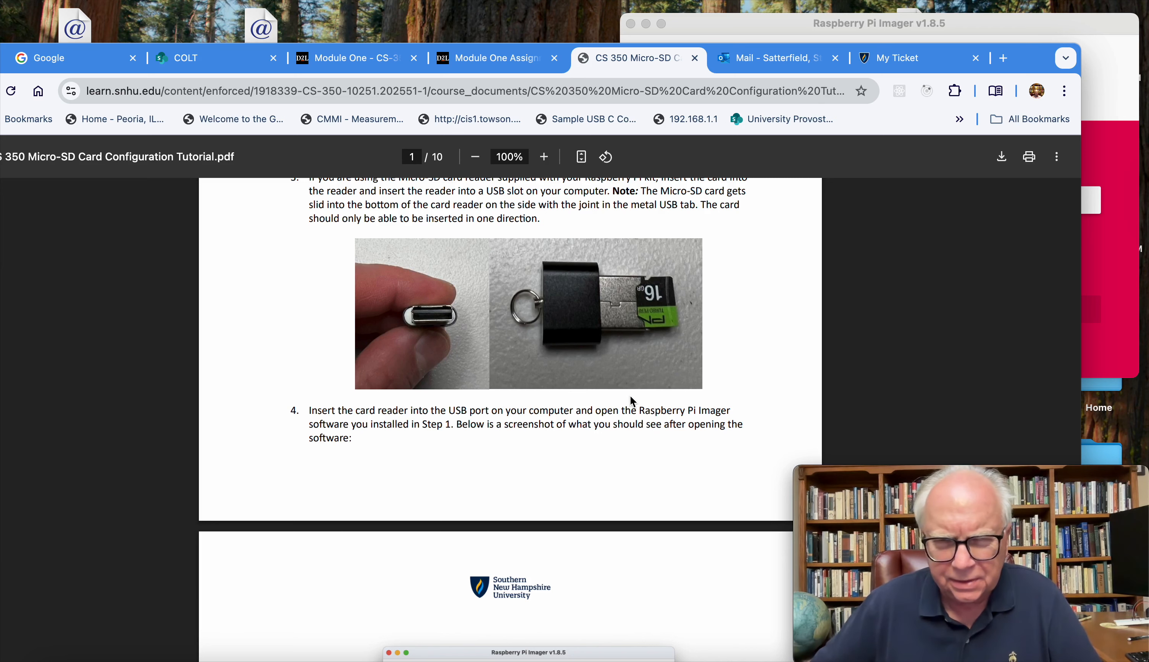
pyautogui.scroll(-2, 635, 391)
pyautogui.scroll(-6, 635, 391)
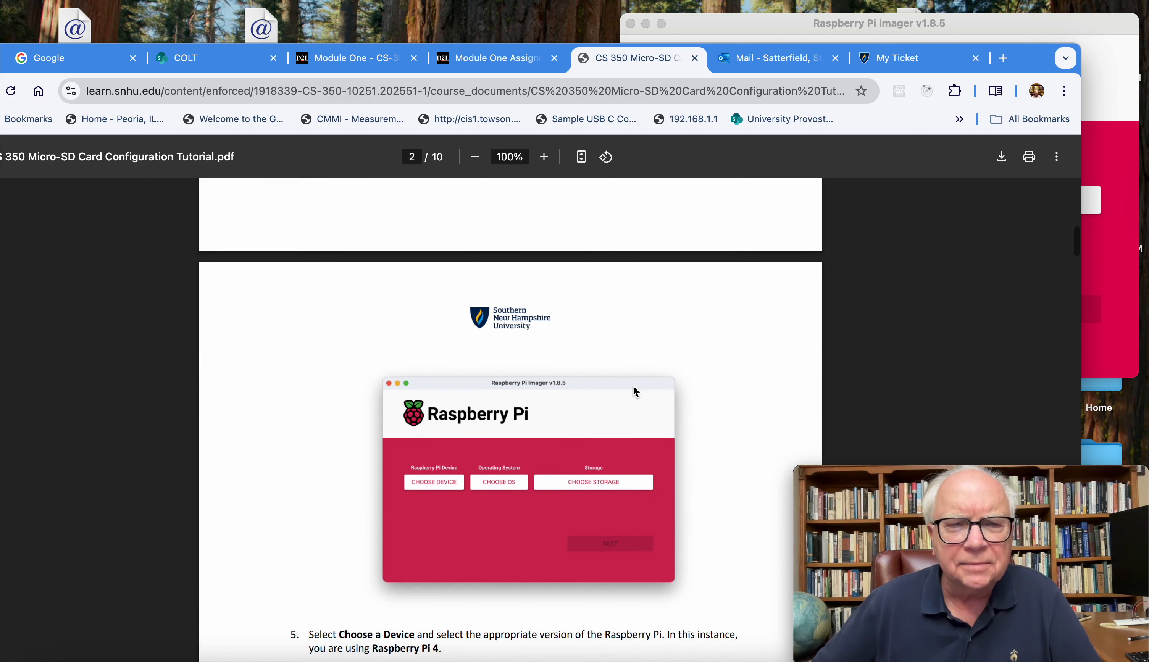
pyautogui.scroll(-5, 636, 391)
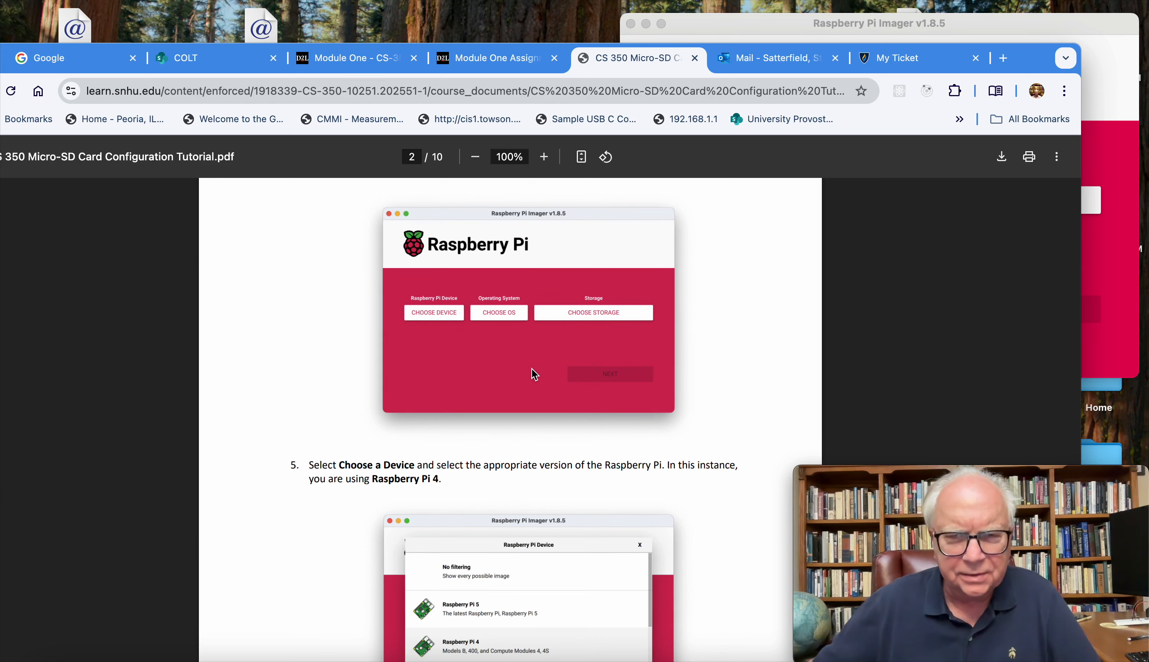
pyautogui.scroll(2, 530, 354)
pyautogui.scroll(1, 529, 354)
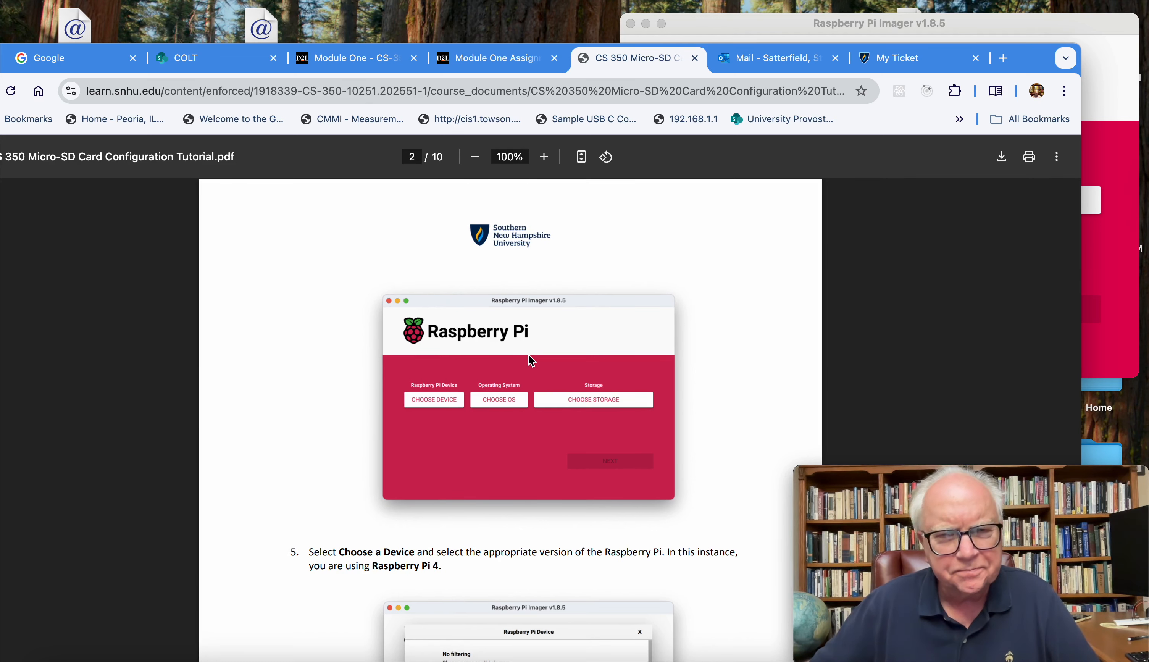
pyautogui.scroll(-1, 546, 361)
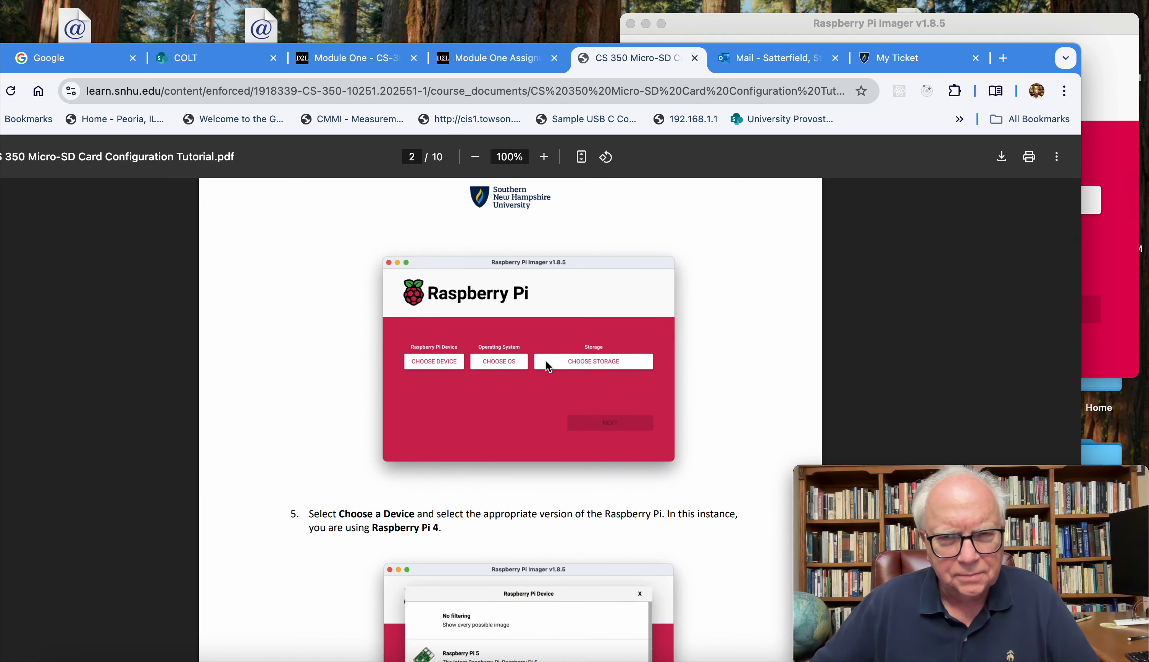
pyautogui.scroll(-1, 546, 361)
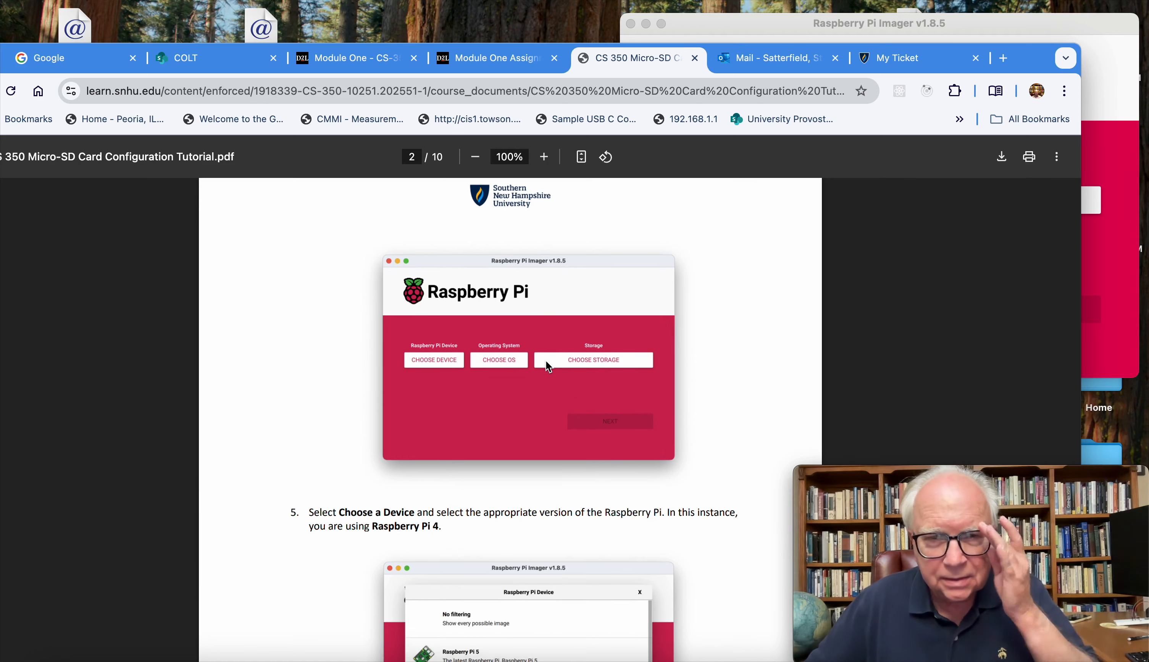
pyautogui.scroll(3, 546, 361)
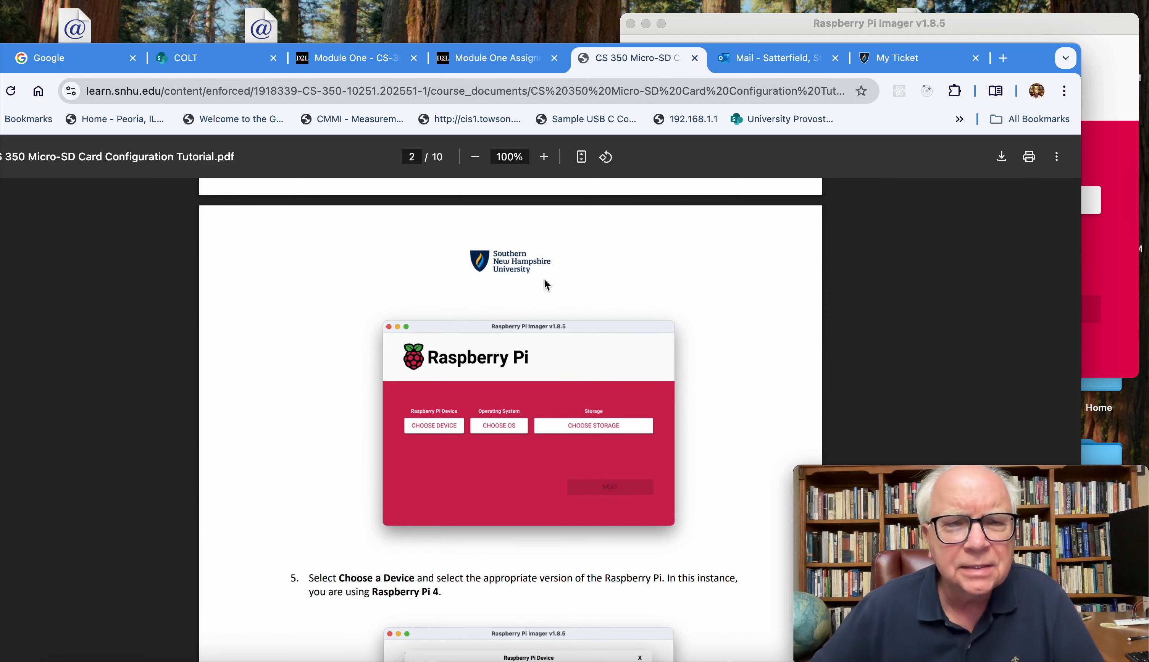
pyautogui.scroll(-3, 545, 280)
pyautogui.scroll(20, 525, 292)
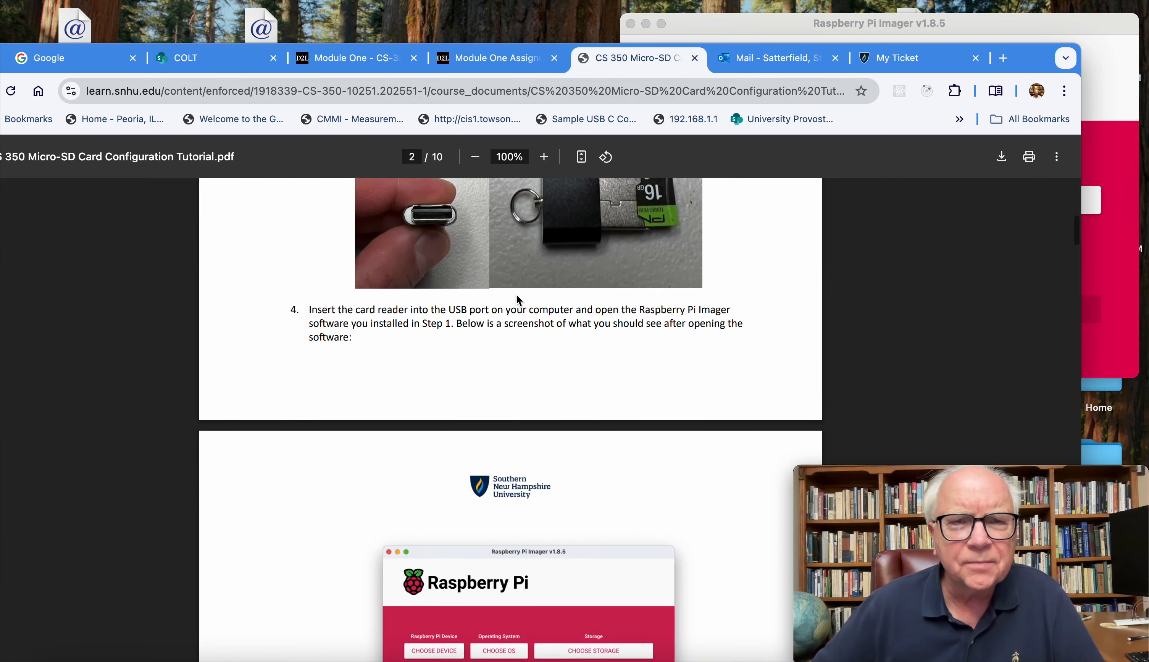
pyautogui.scroll(-14, 519, 300)
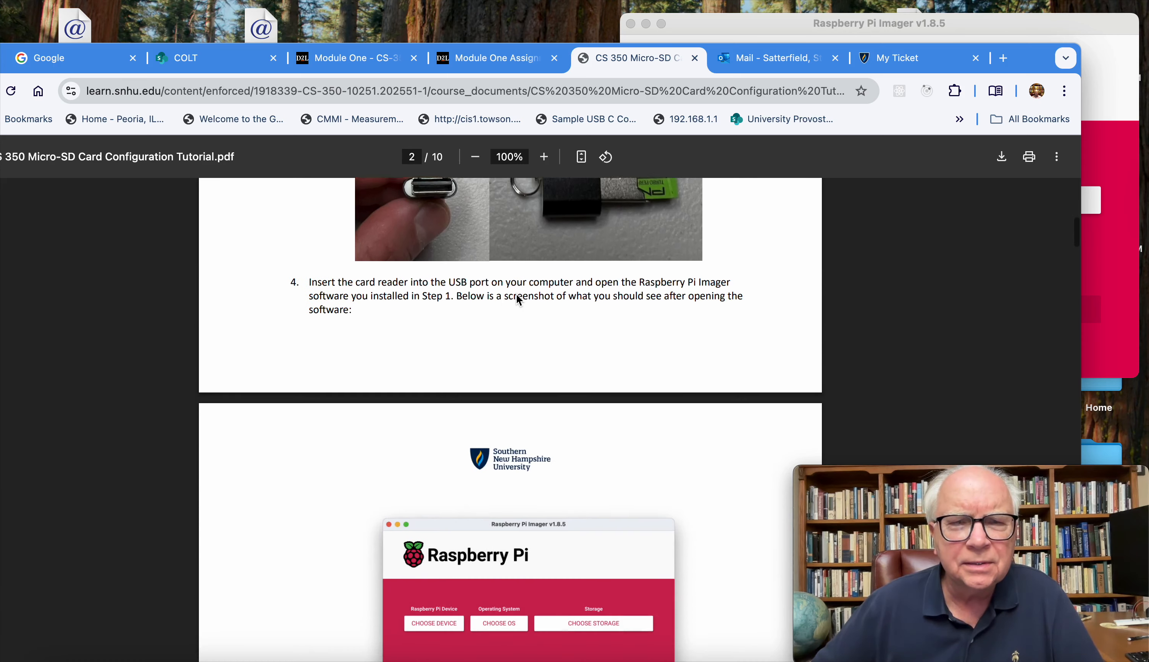
# Step: Switch to Raspberry Pi Imager, close and reopen it to clear the previous selections, and close it again
pyautogui.click(1067, 24)
pyautogui.click(633, 24)
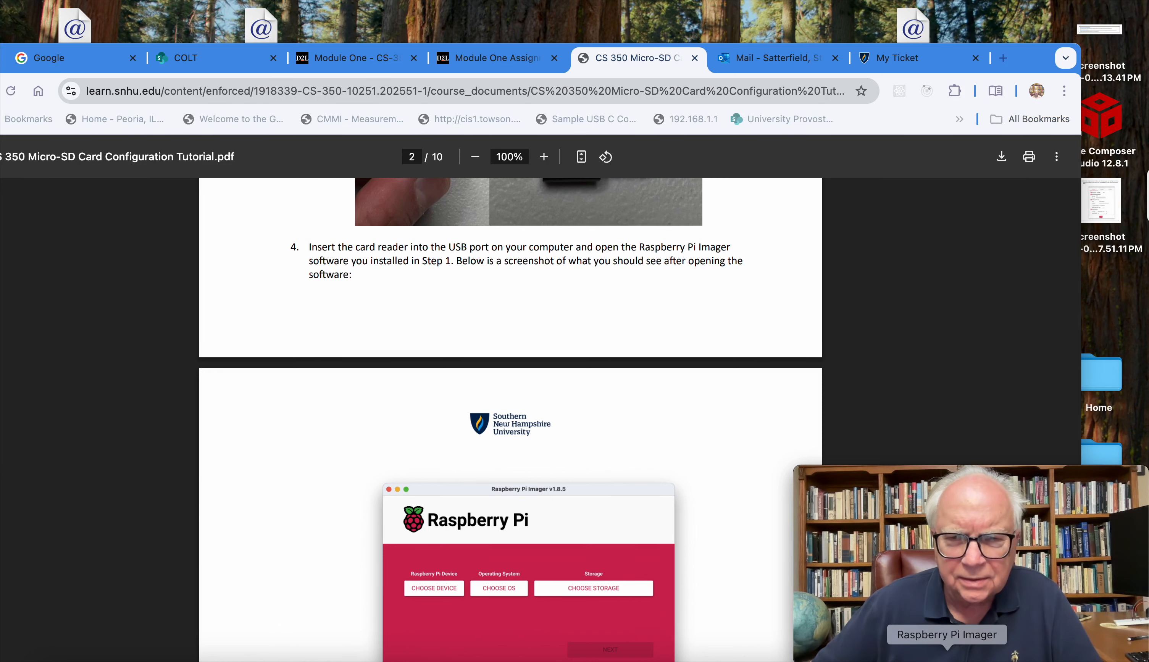
pyautogui.click(947, 659)
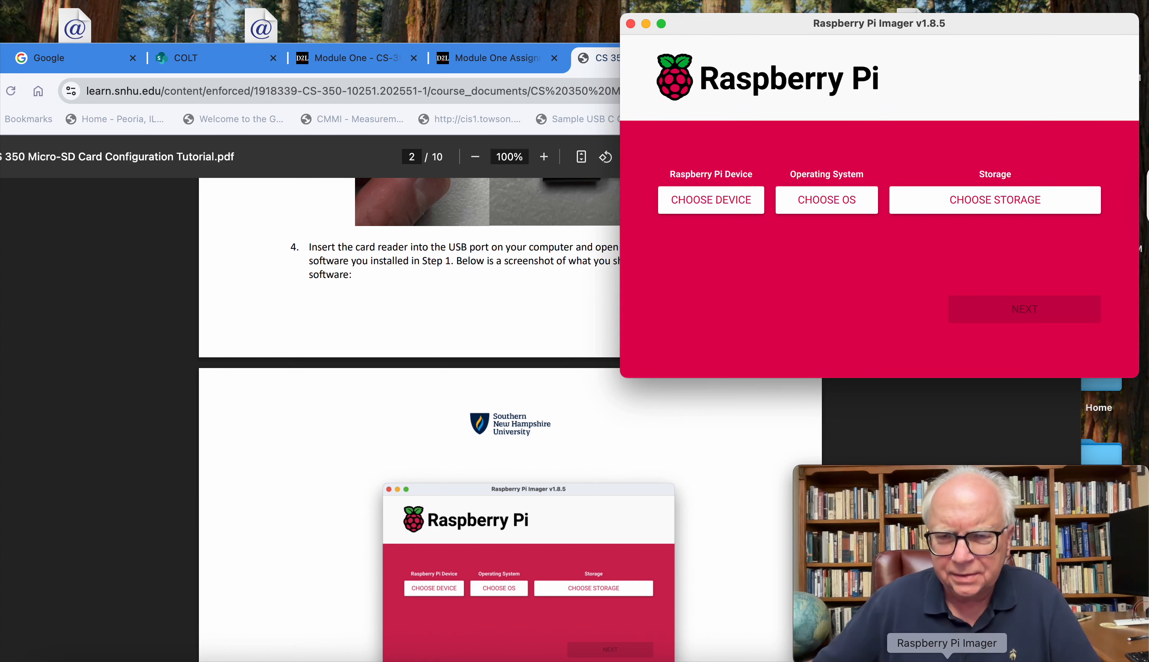
pyautogui.click(630, 24)
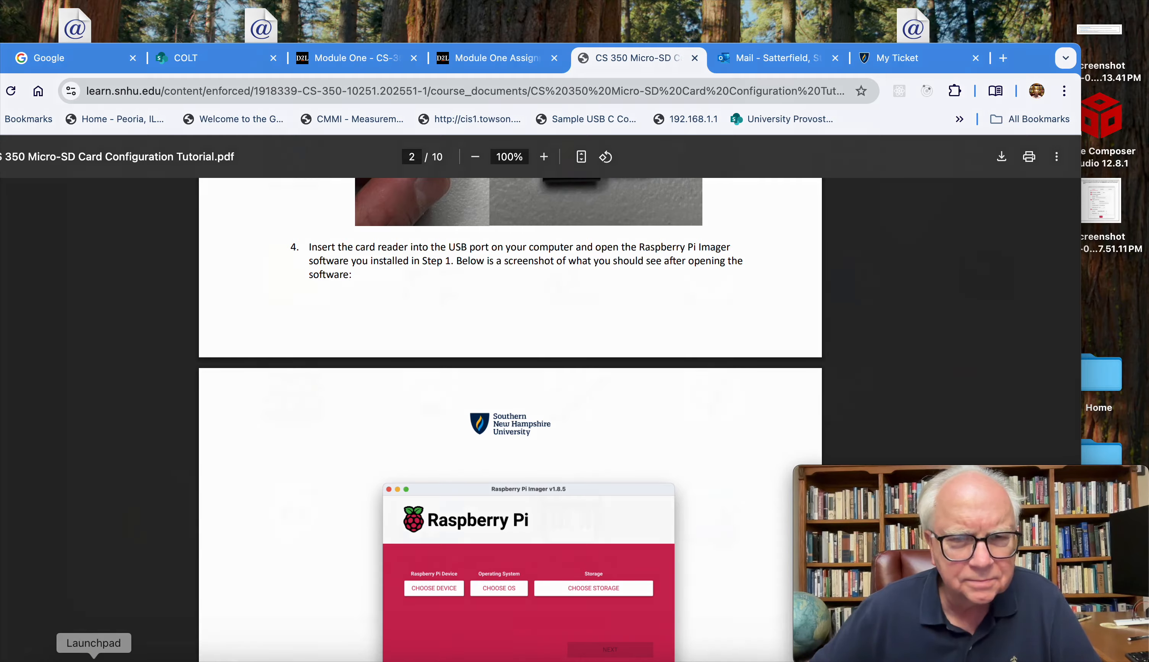
# Step: Launch Raspberry Pi Imager from the installed applications
pyautogui.click(94, 657)
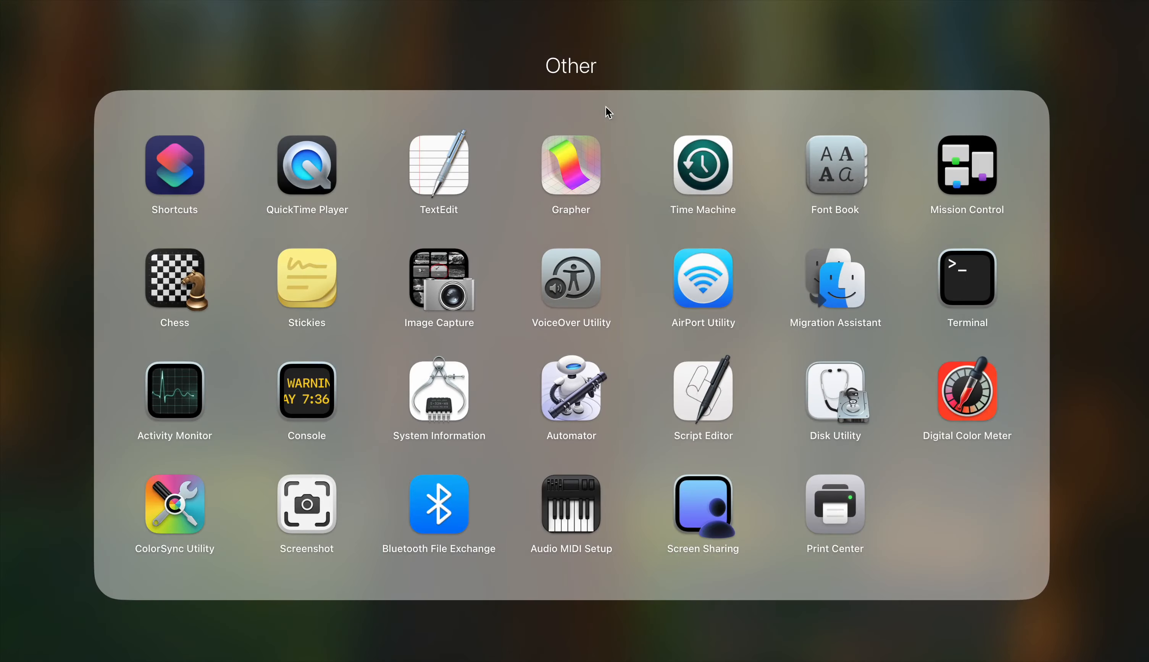
pyautogui.click(664, 74)
pyautogui.hscroll(3, 668, 260)
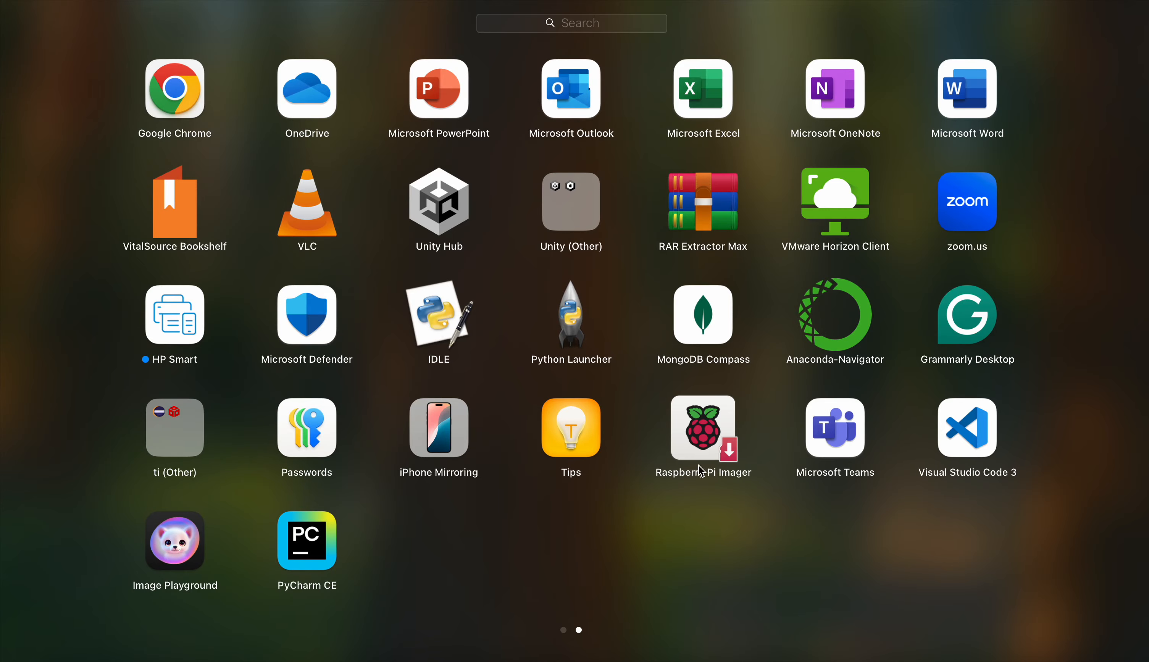
pyautogui.click(696, 450)
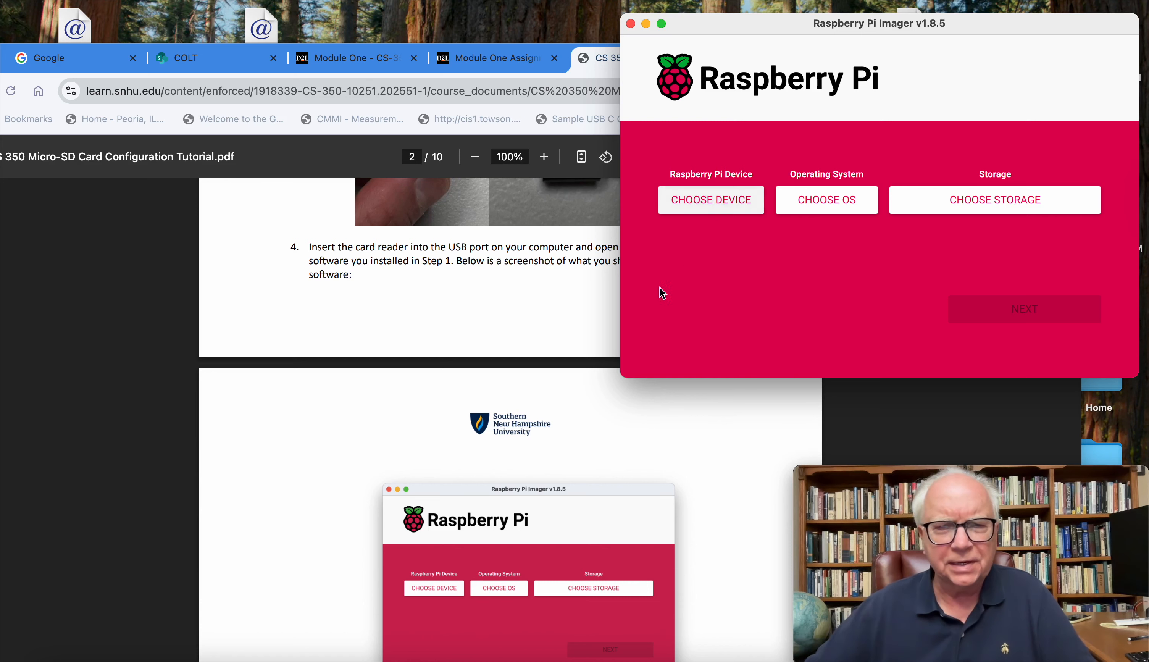
# Step: Following step 5 of the tutorial, choose Raspberry Pi 4 as the Raspberry Pi device
pyautogui.scroll(-3, 420, 532)
pyautogui.scroll(-6, 417, 536)
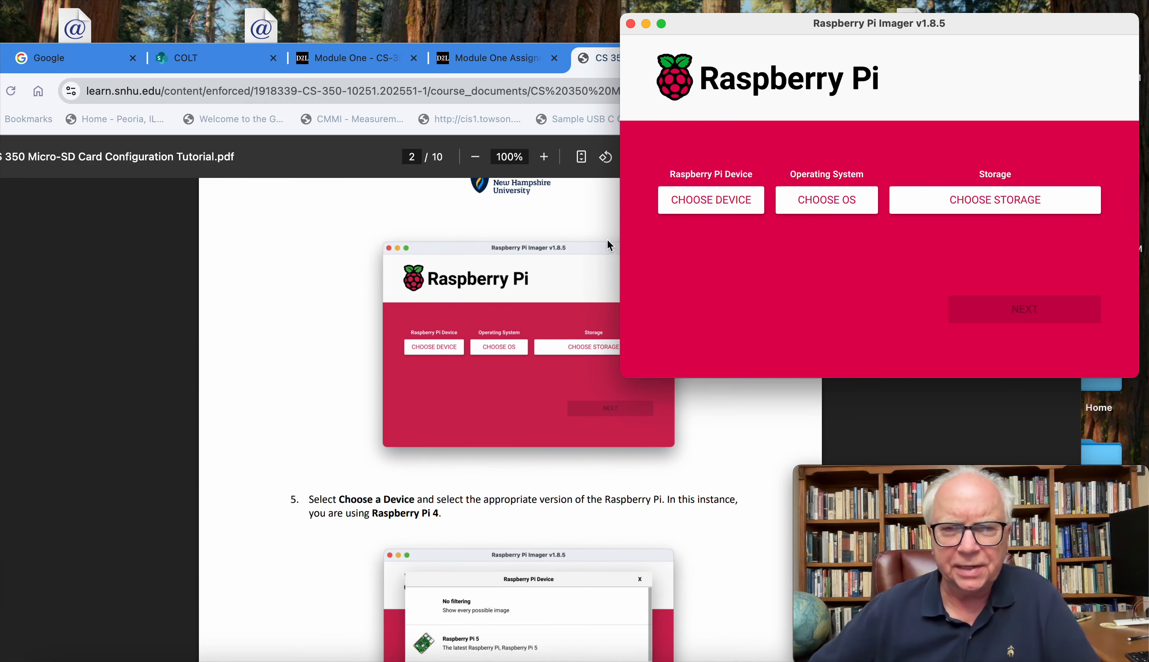
pyautogui.click(711, 201)
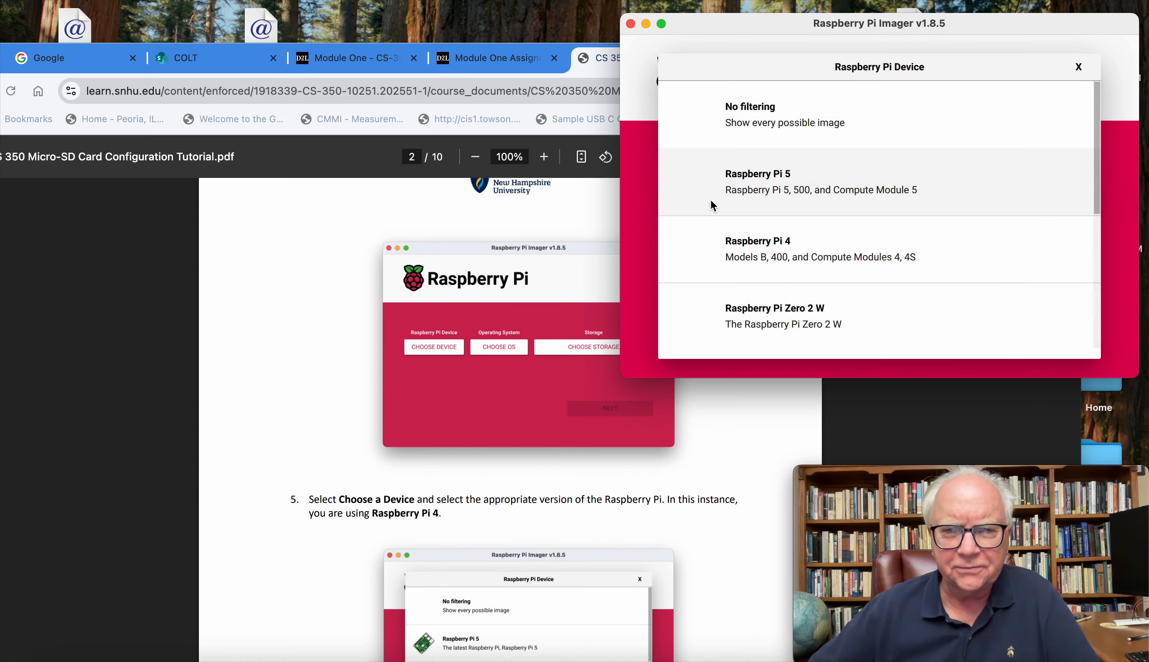
pyautogui.click(806, 254)
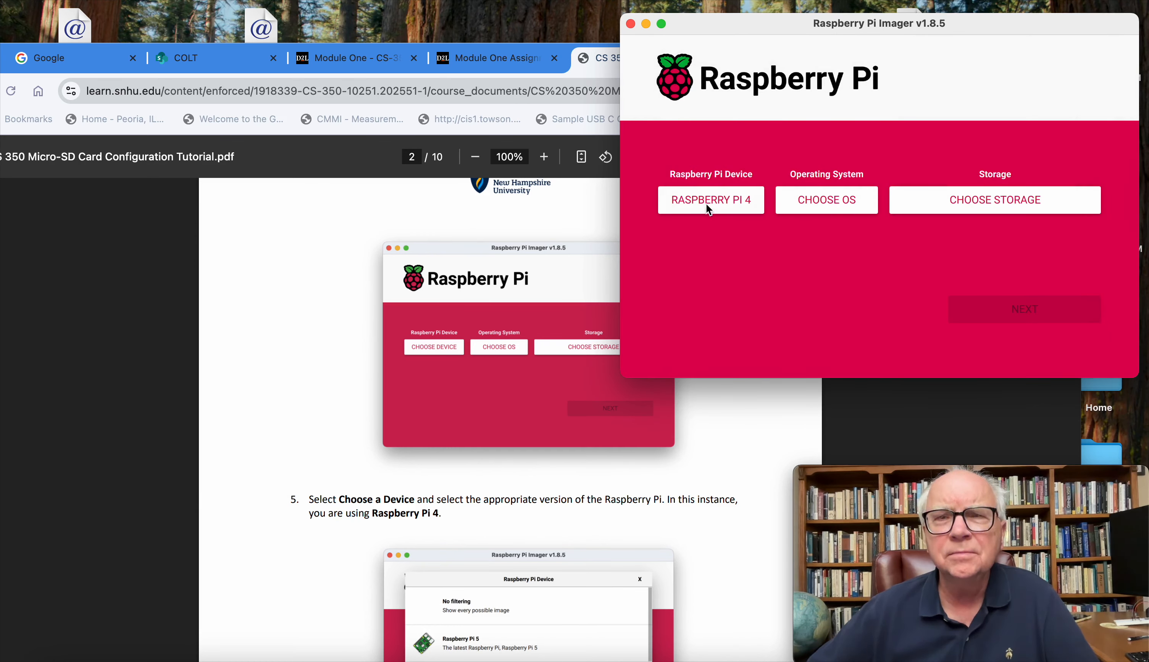
pyautogui.click(706, 205)
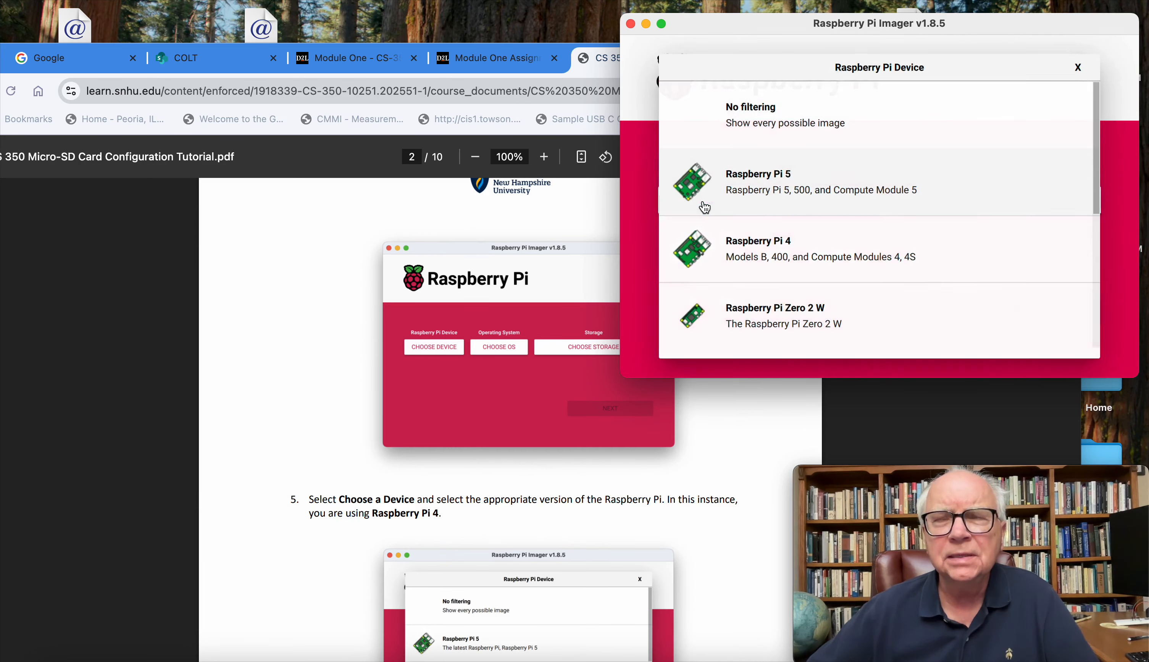
pyautogui.click(785, 267)
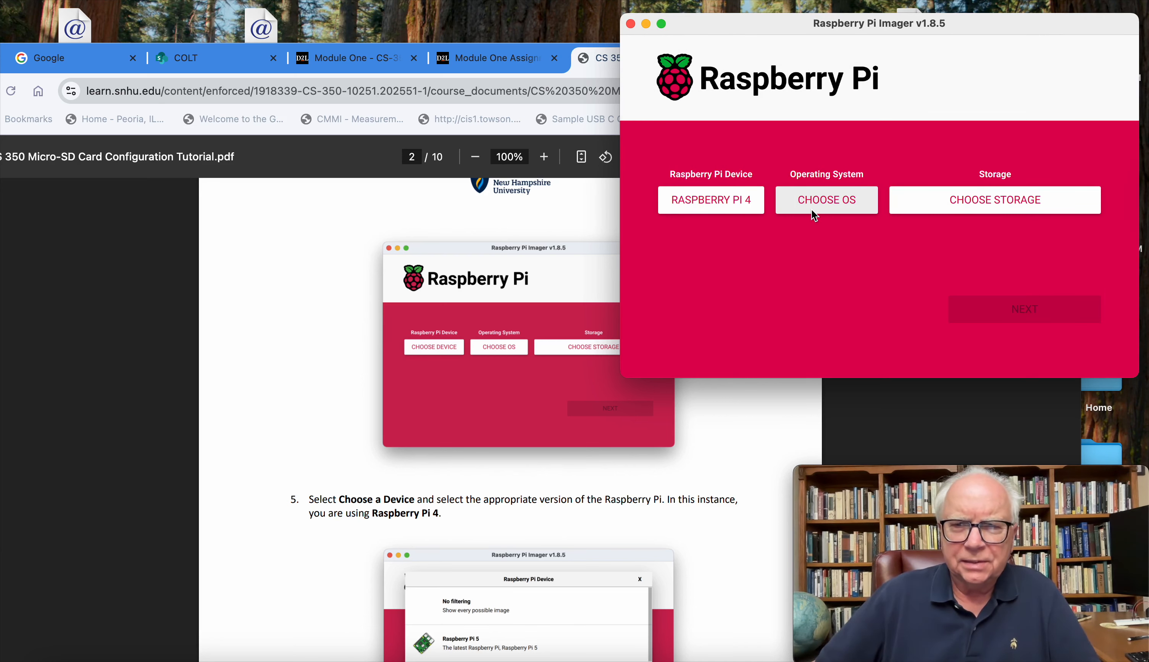
# Step: Read tutorial steps 6 to 8 on choosing Other general-purpose OS, Ubuntu and Ubuntu Server 24.04 LTS (64-bit)
pyautogui.scroll(-4, 340, 380)
pyautogui.scroll(-10, 340, 381)
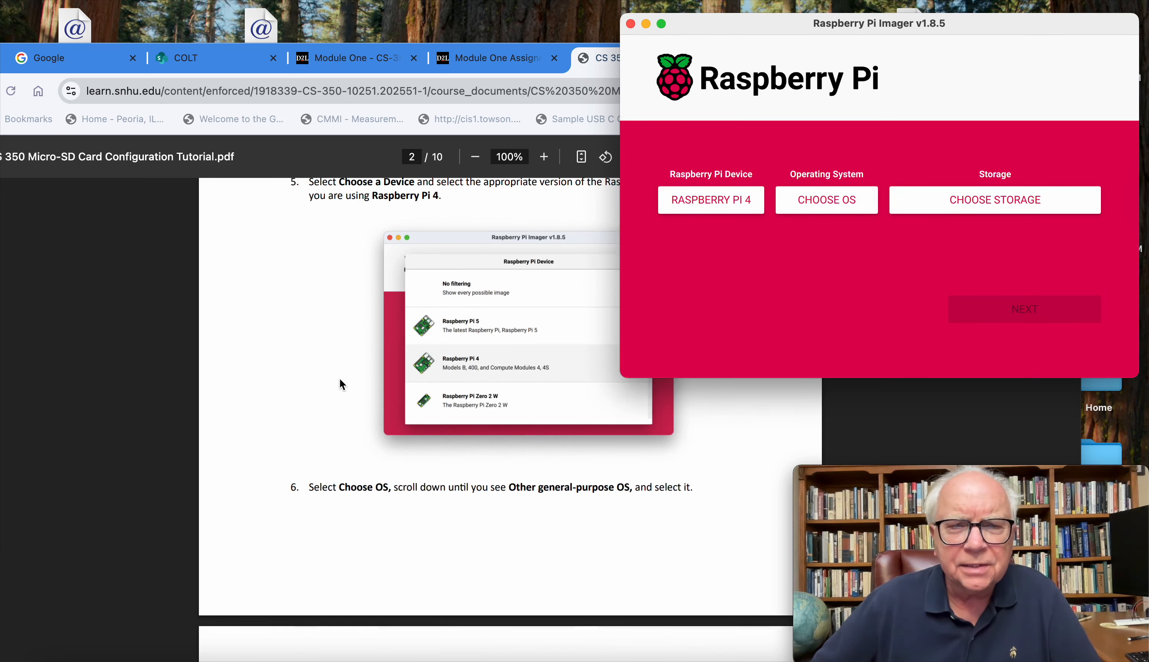
pyautogui.scroll(-4, 341, 385)
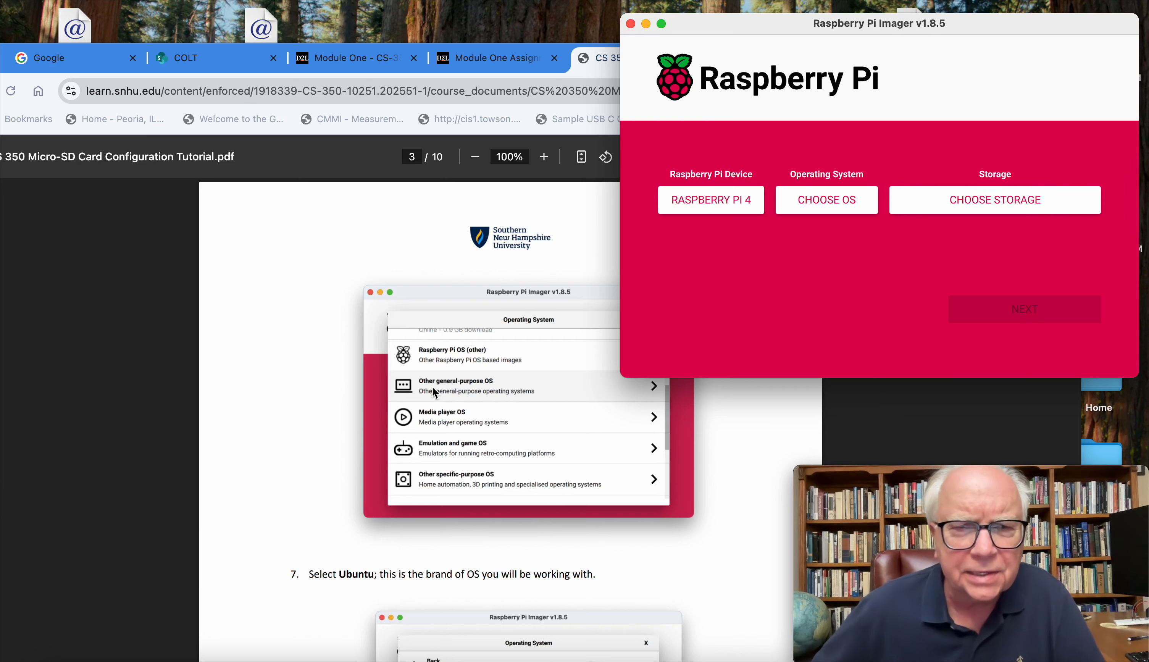
pyautogui.scroll(-1, 433, 392)
pyautogui.scroll(-4, 433, 392)
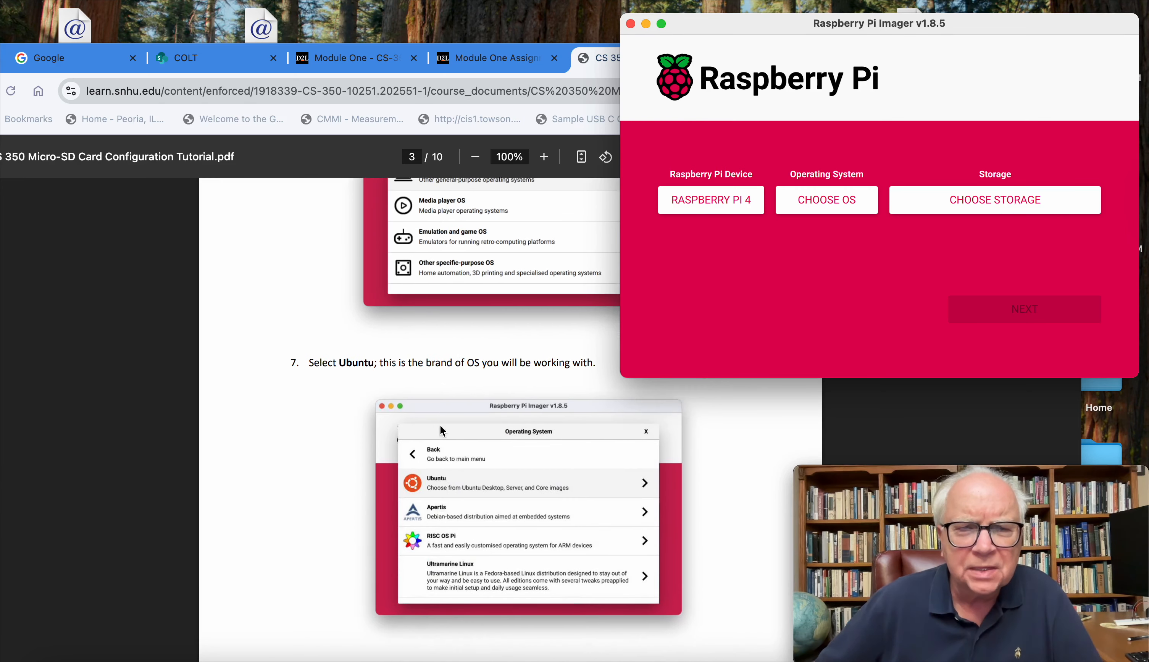
pyautogui.scroll(-10, 505, 485)
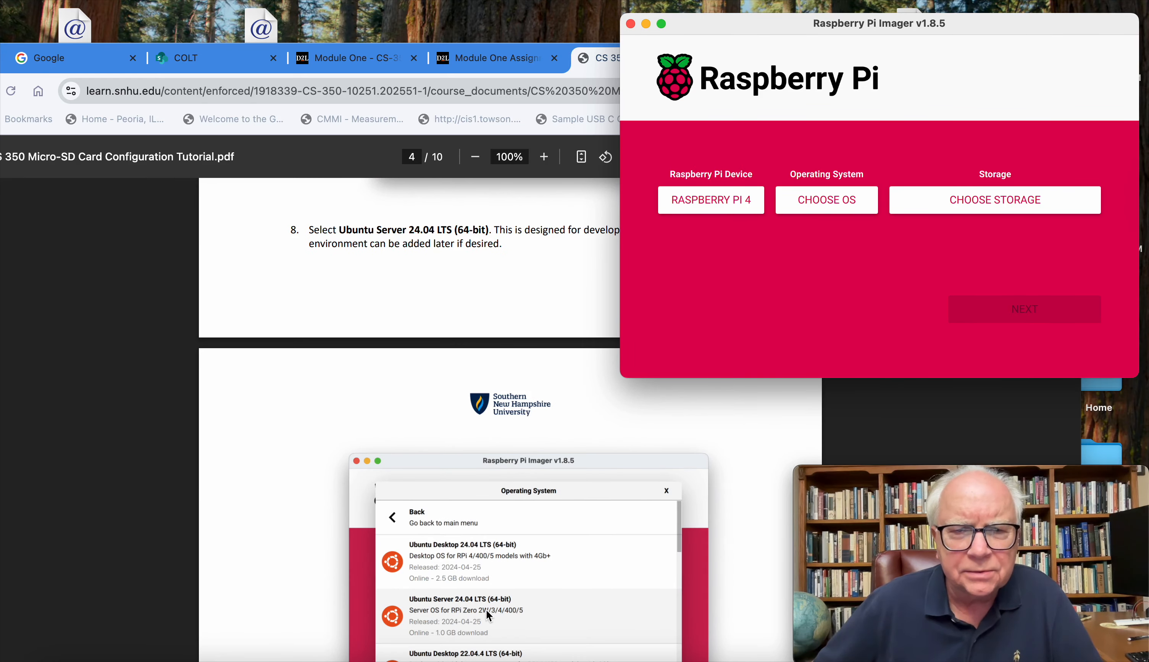
pyautogui.scroll(-2, 487, 610)
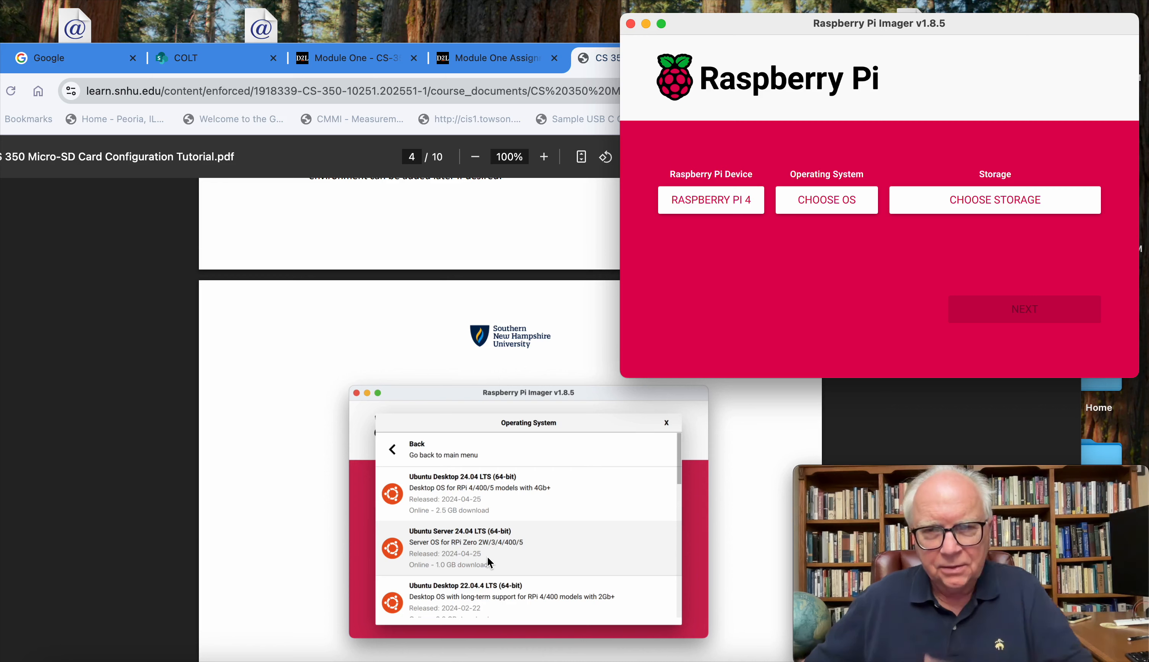
# Step: Browse the operating system list alongside tutorial steps 6 and 7, and choose Other general-purpose OS and its Ubuntu category
pyautogui.click(821, 201)
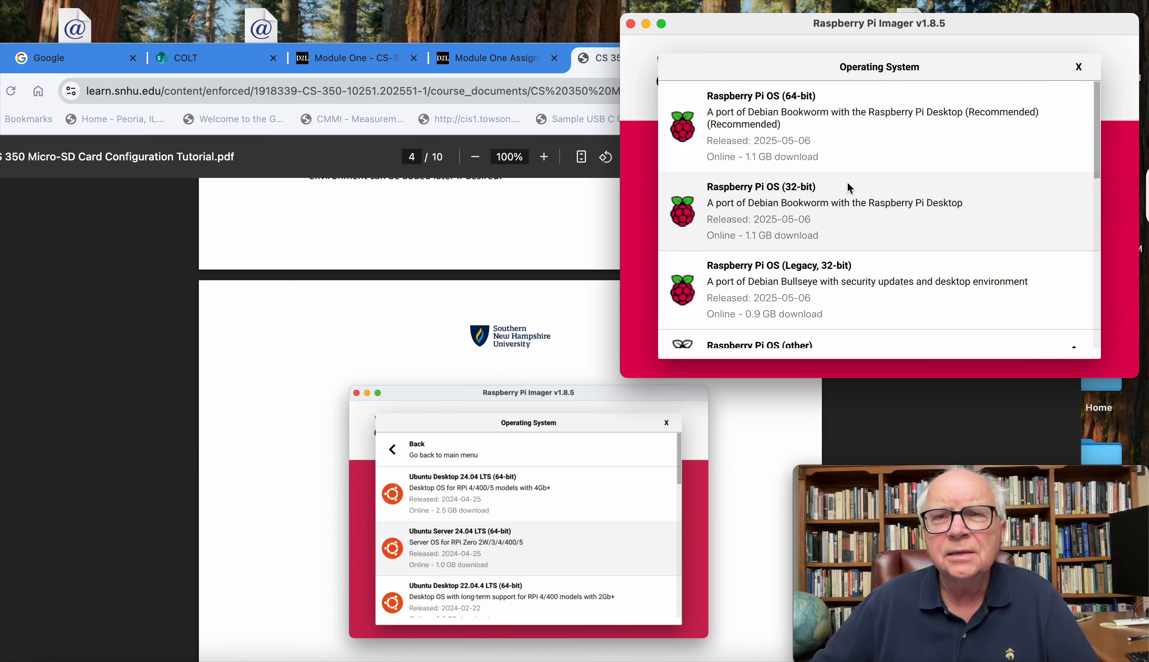
pyautogui.scroll(-10, 849, 183)
pyautogui.scroll(6, 849, 188)
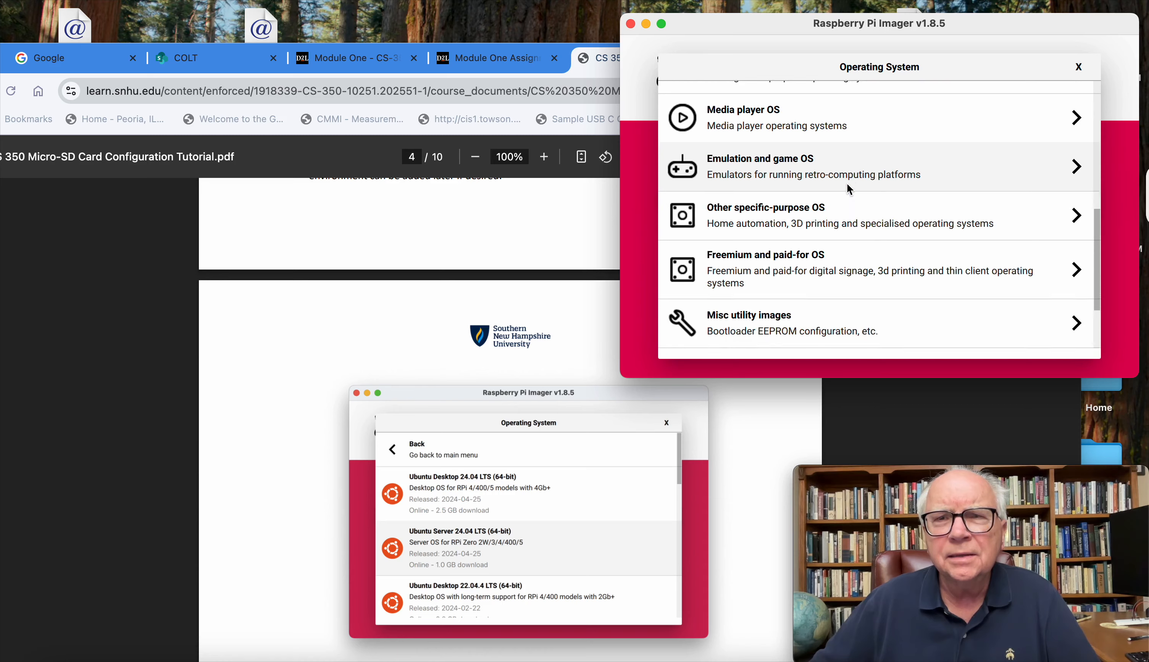
pyautogui.scroll(5, 847, 184)
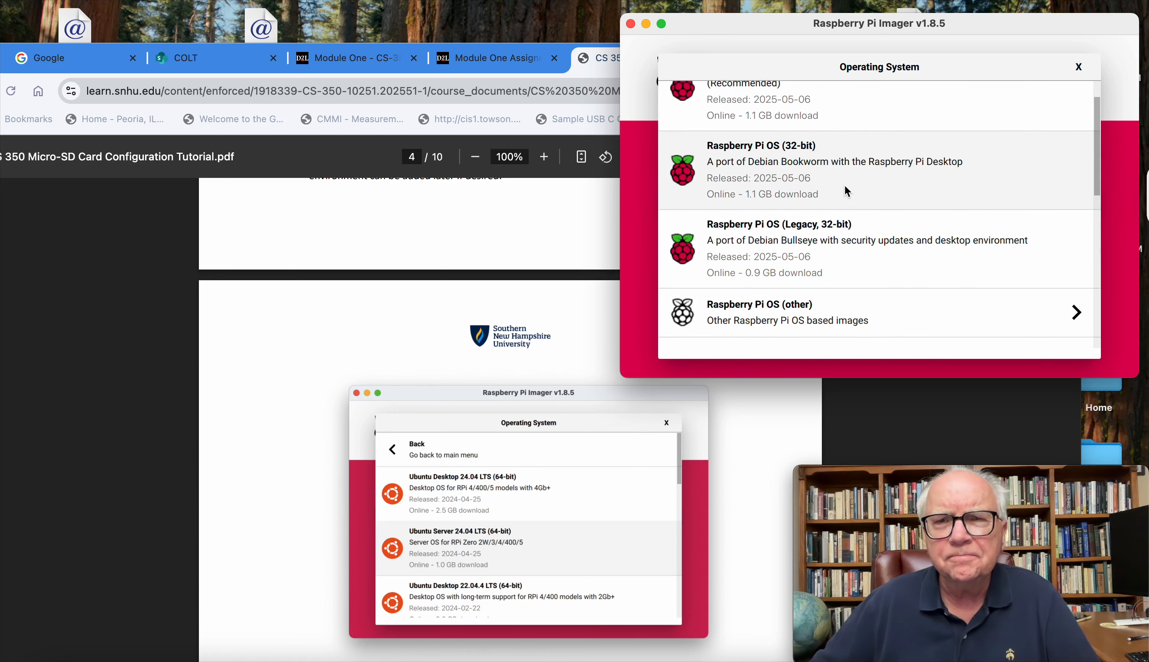
pyautogui.scroll(-8, 844, 187)
pyautogui.scroll(1, 844, 187)
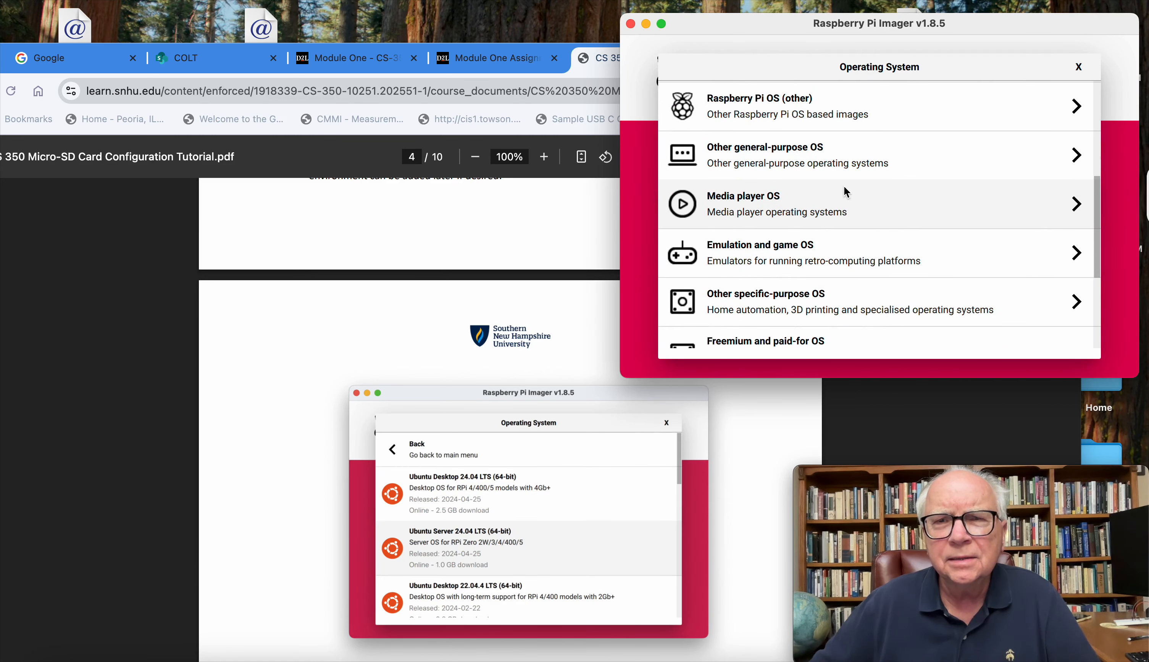
pyautogui.scroll(-2, 844, 187)
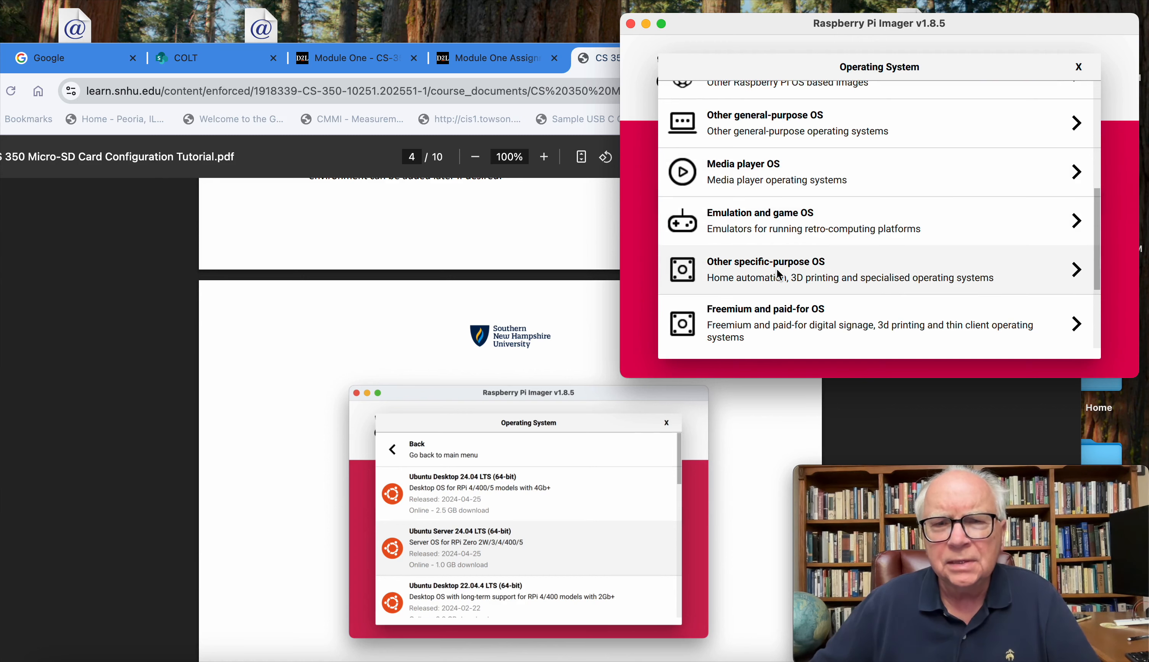
pyautogui.scroll(10, 338, 376)
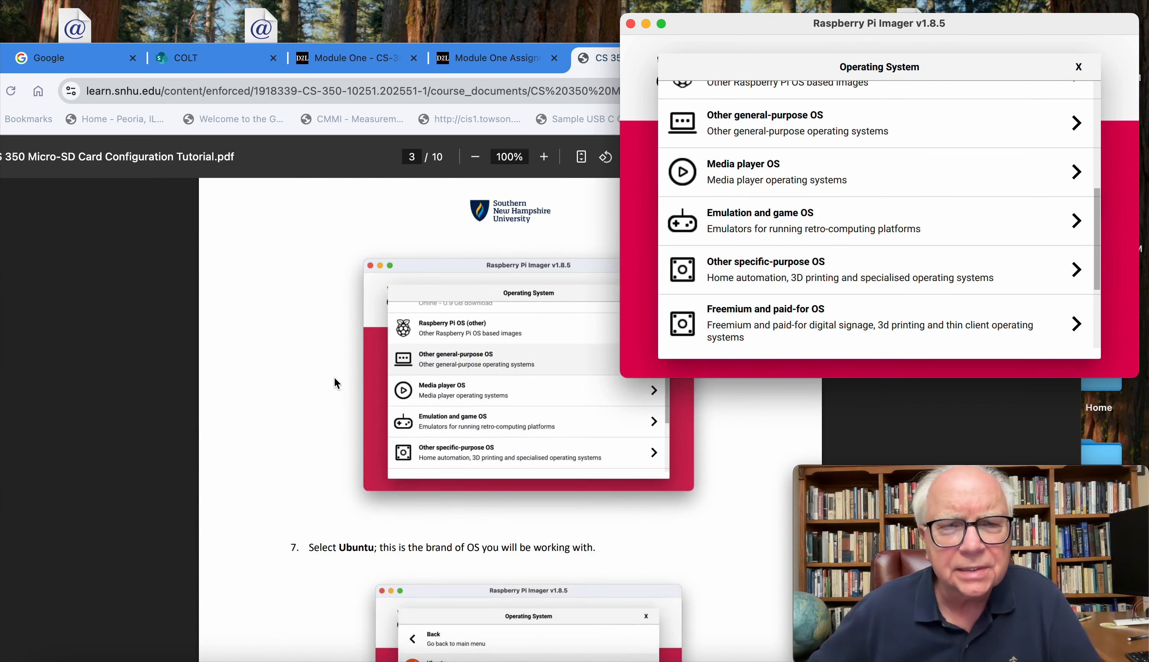
pyautogui.scroll(-1, 336, 384)
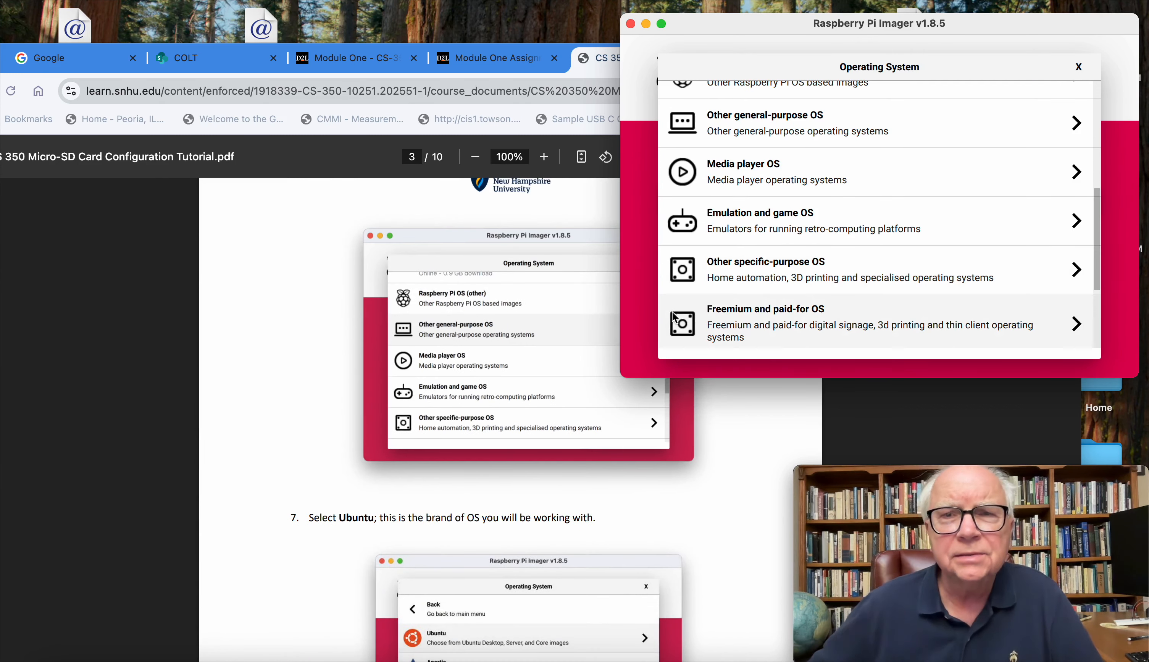
pyautogui.scroll(-3, 746, 275)
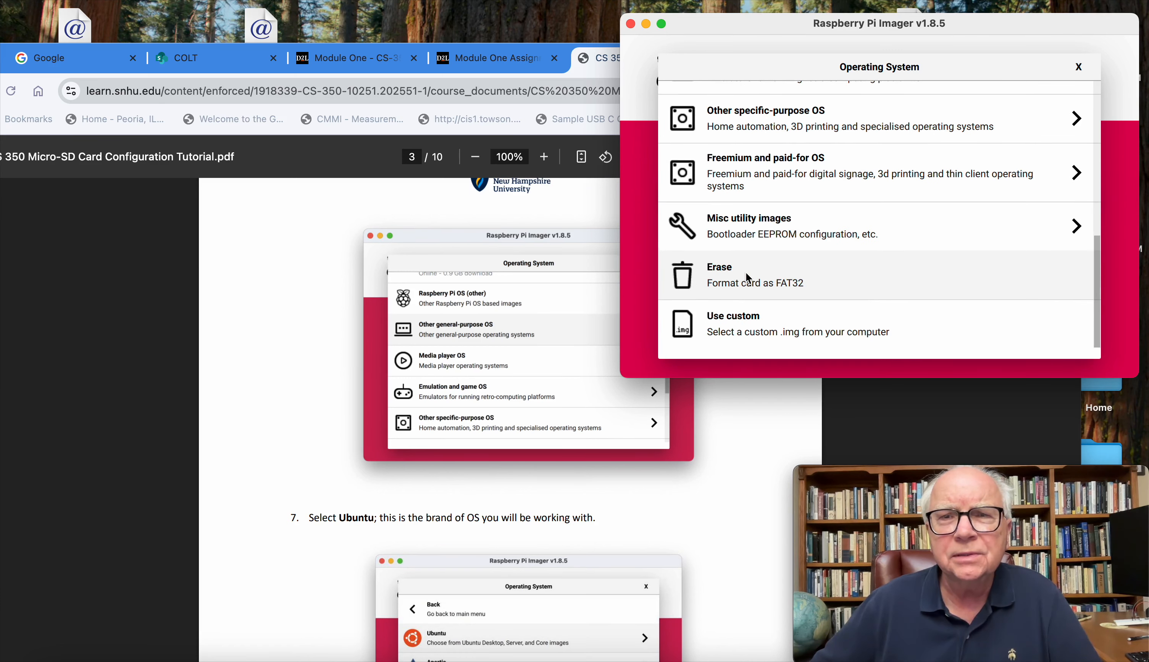
pyautogui.scroll(3, 746, 275)
pyautogui.scroll(2, 746, 272)
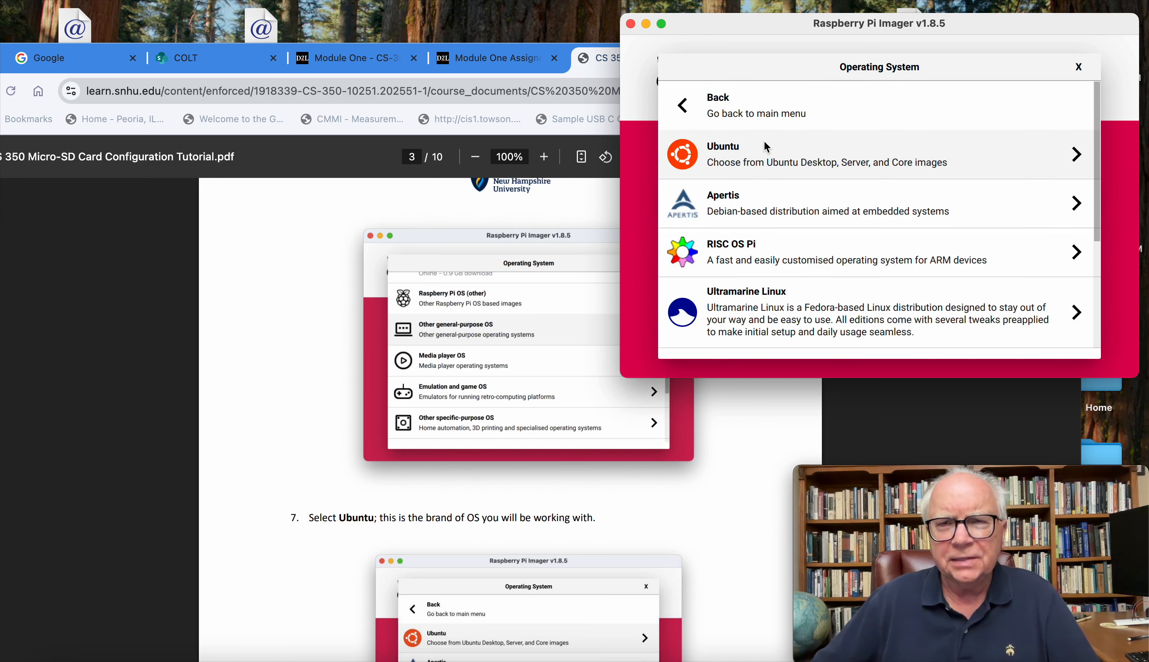
pyautogui.click(735, 162)
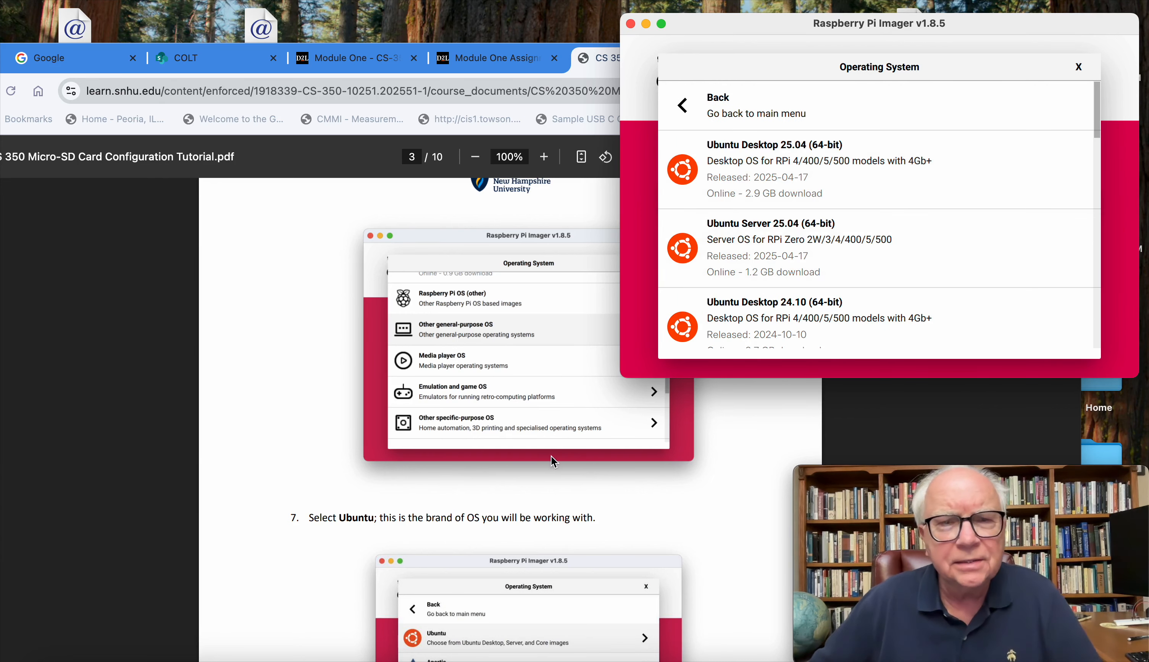
# Step: Check tutorial step 8 and select Ubuntu Server 24.04.2 LTS (64-bit) as the operating system
pyautogui.scroll(-15, 538, 455)
pyautogui.scroll(-5, 521, 452)
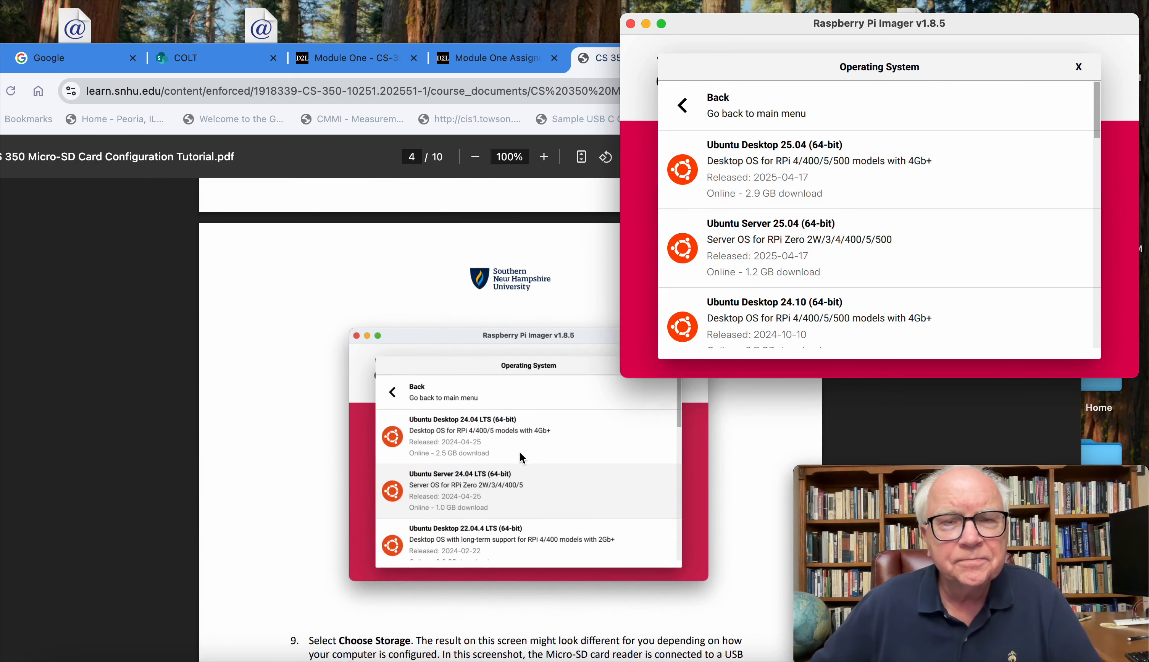
pyautogui.scroll(2, 432, 498)
pyautogui.scroll(-3, 437, 494)
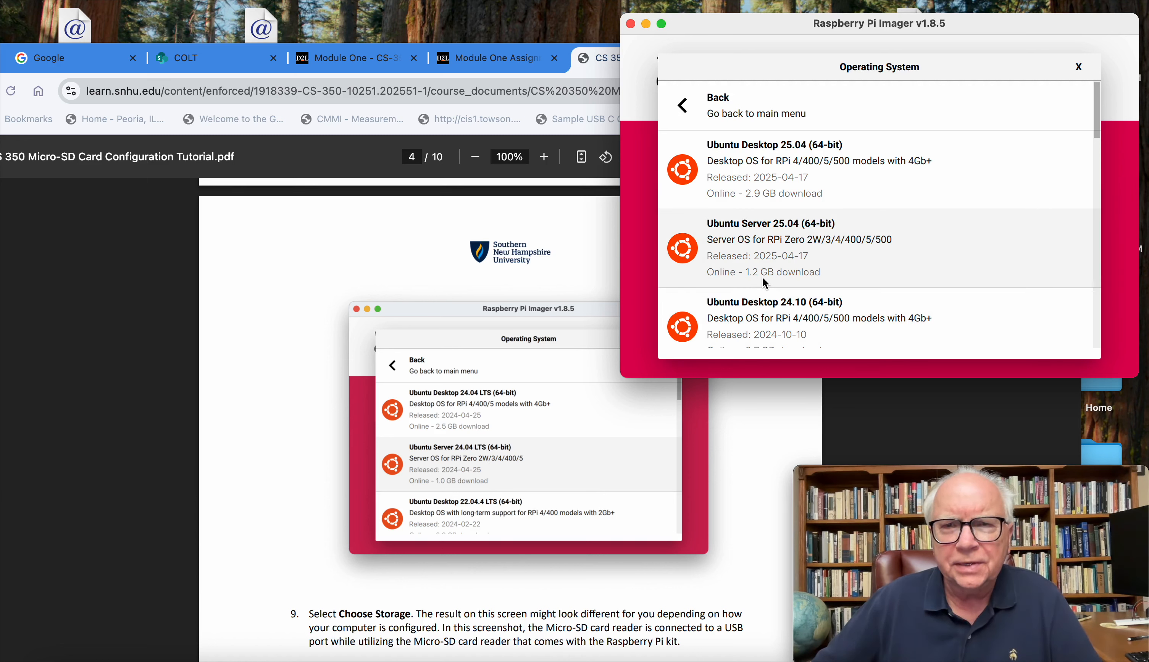
pyautogui.scroll(-3, 763, 278)
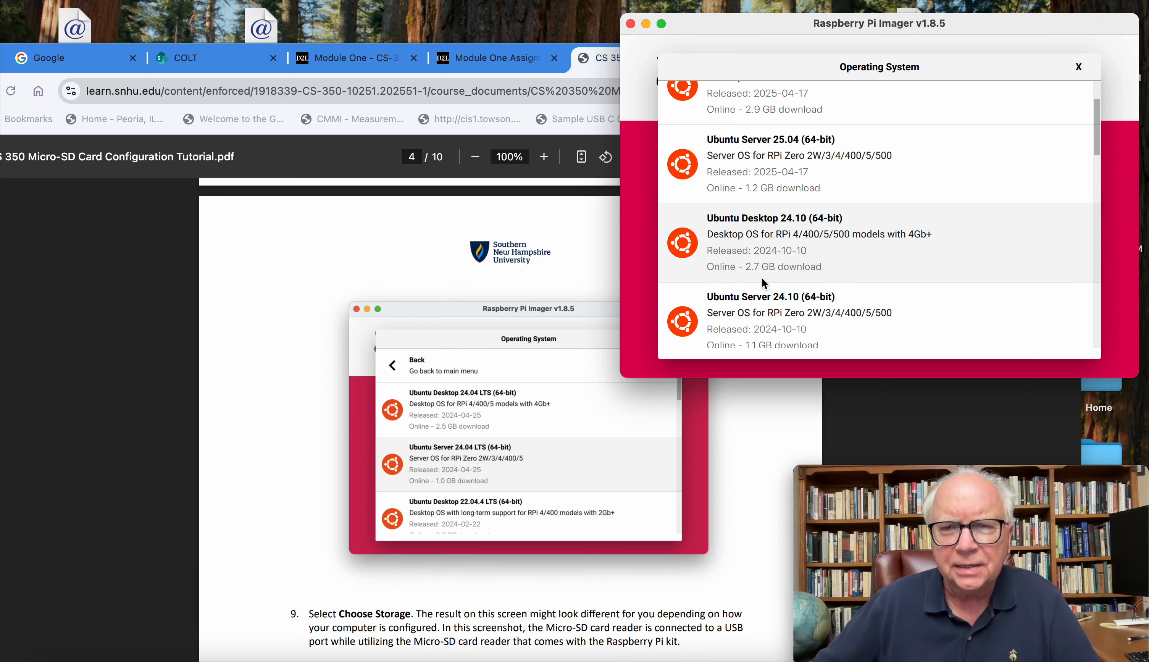
pyautogui.scroll(-3, 764, 282)
pyautogui.scroll(-3, 763, 280)
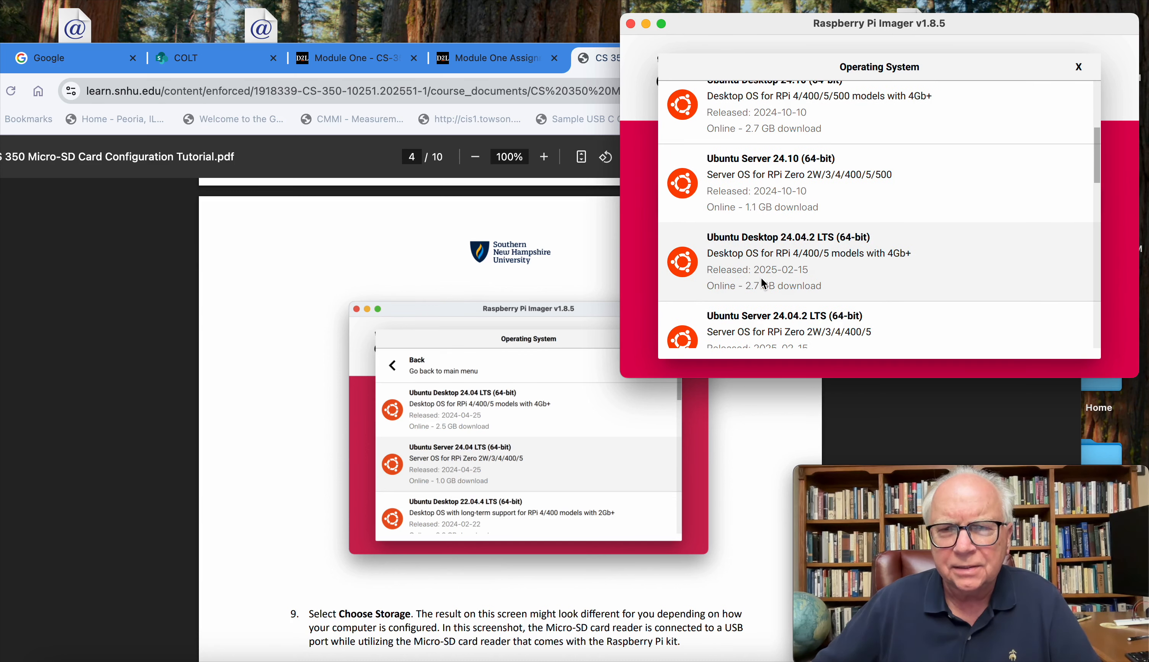
pyautogui.scroll(-1, 764, 284)
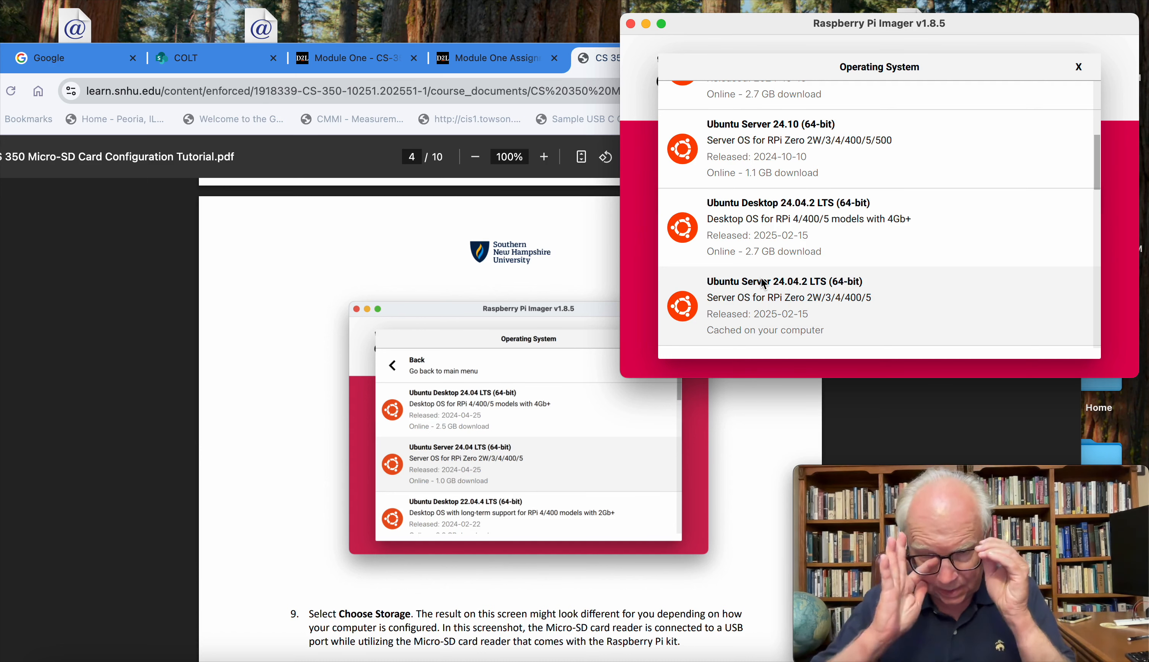
pyautogui.scroll(-3, 784, 264)
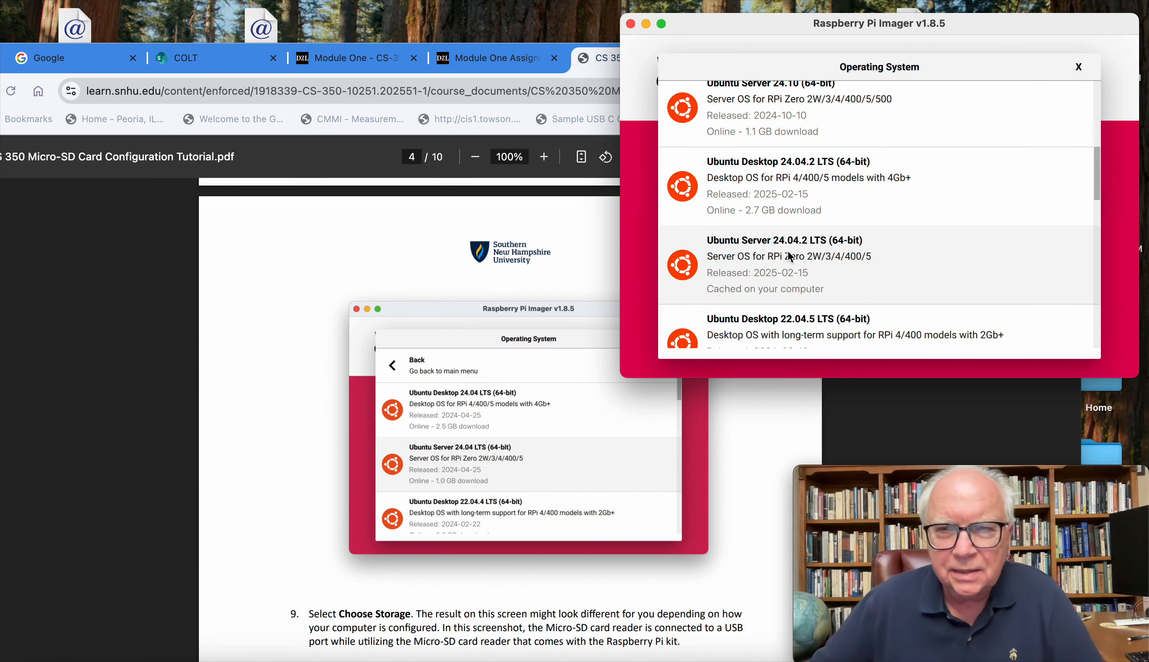
pyautogui.scroll(2, 797, 247)
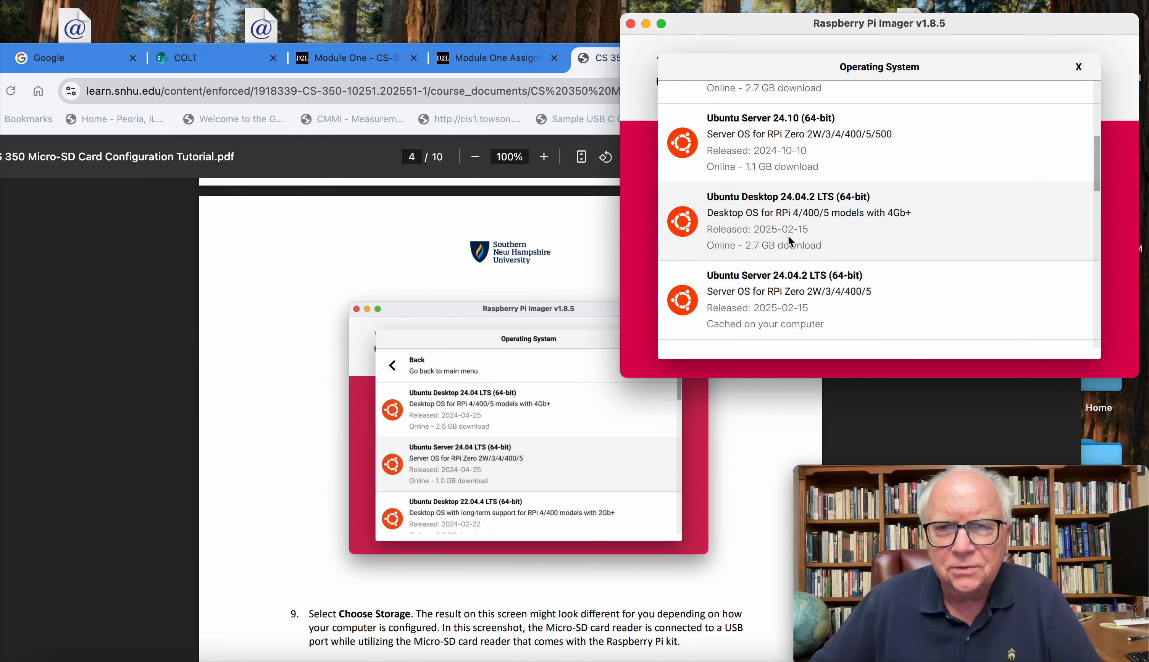
pyautogui.scroll(-3, 773, 239)
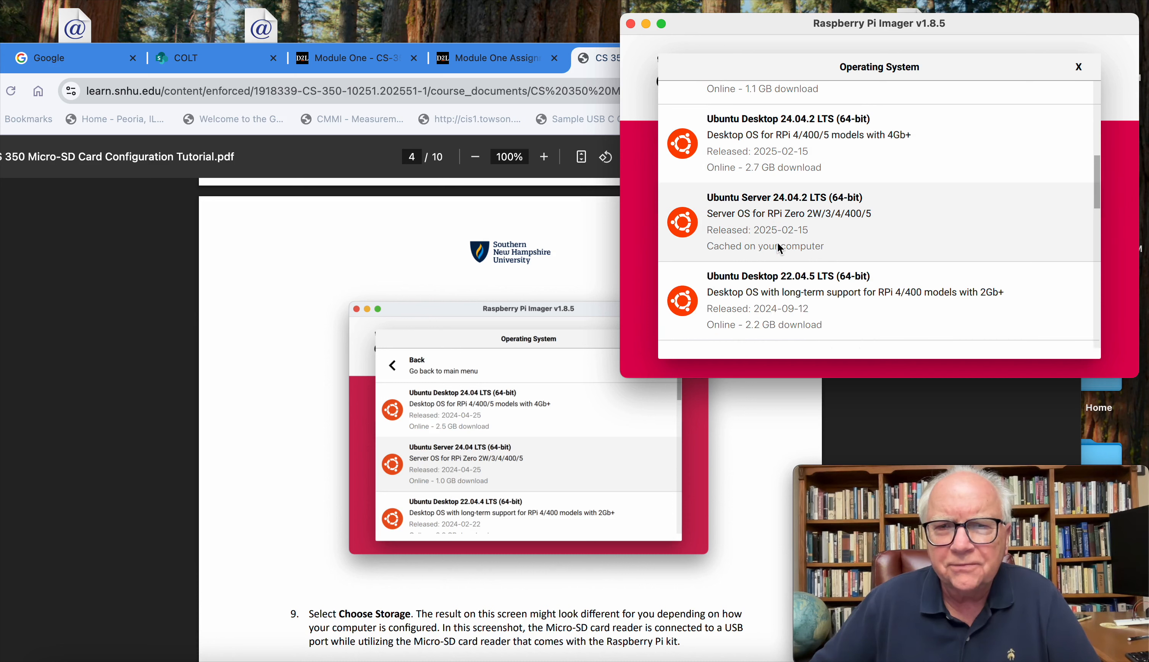
pyautogui.click(810, 217)
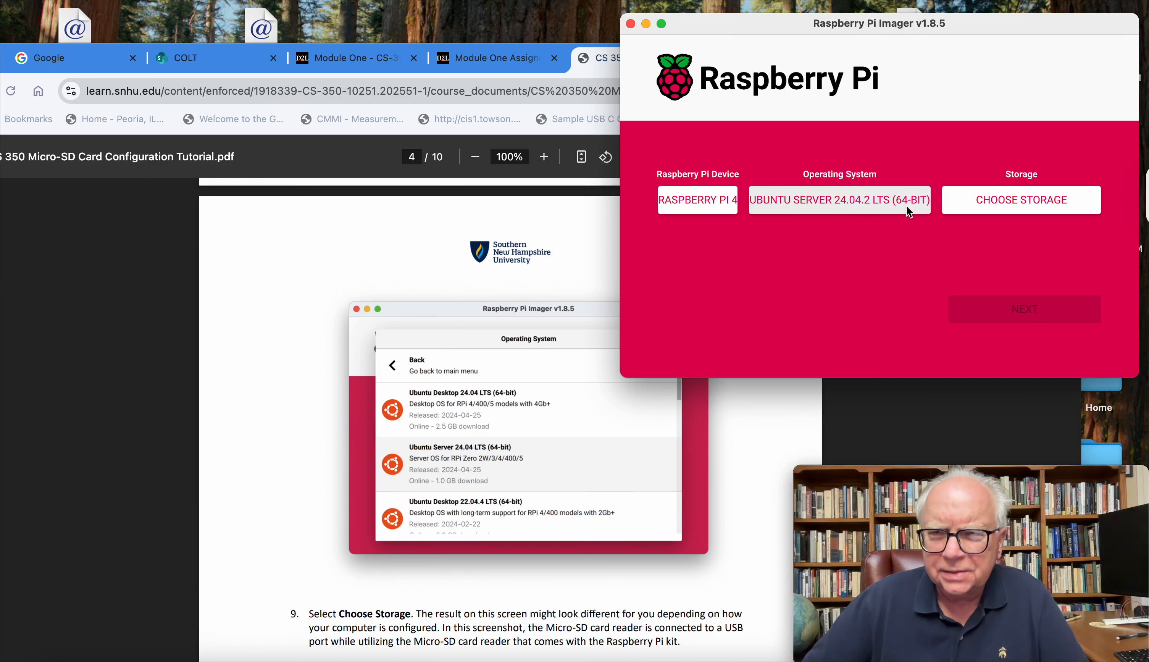
# Step: Reopen the storage list to refresh it and select the 31.3 GB Generic- SD/MMC Media card as the target storage
pyautogui.click(1032, 207)
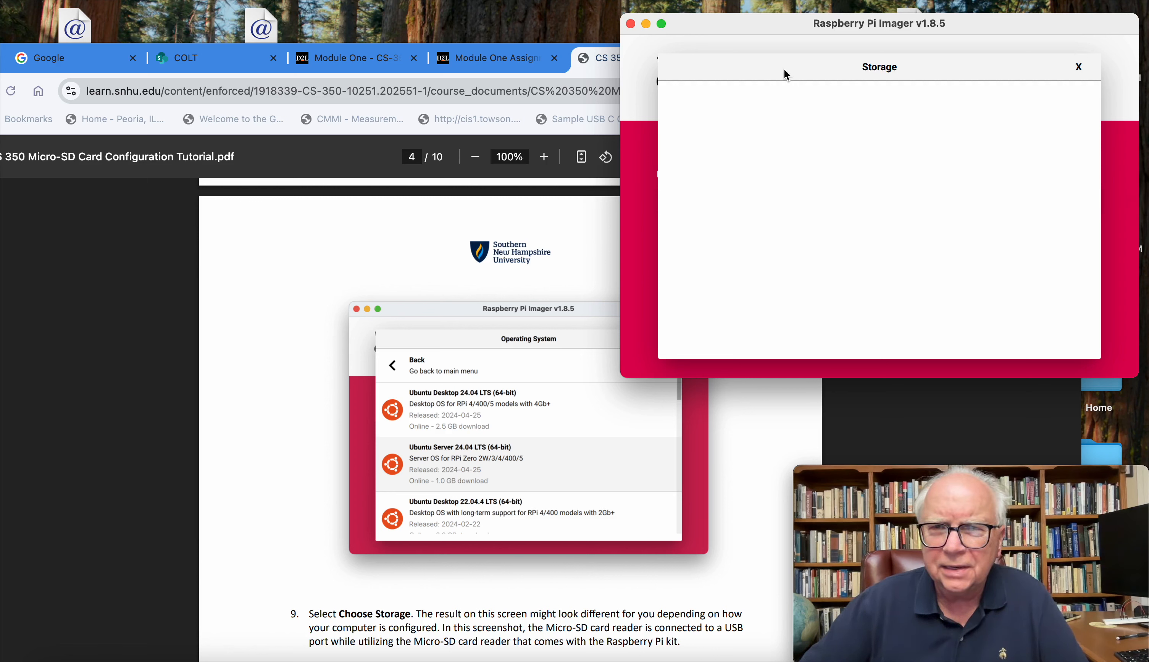
pyautogui.click(1079, 66)
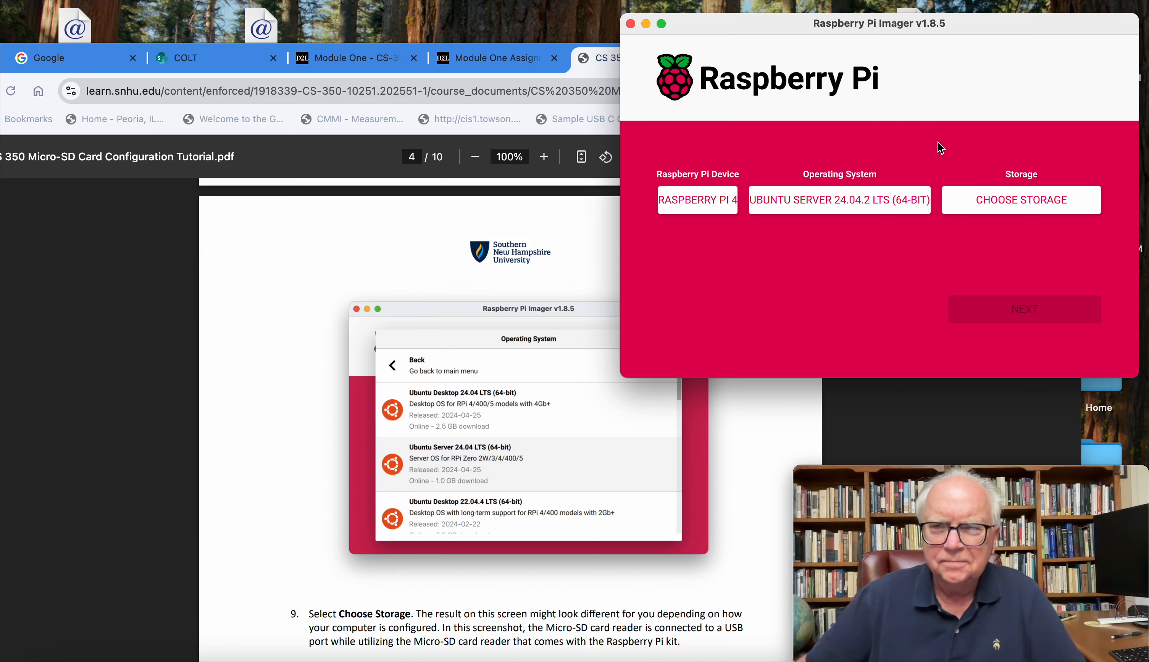
pyautogui.click(1003, 206)
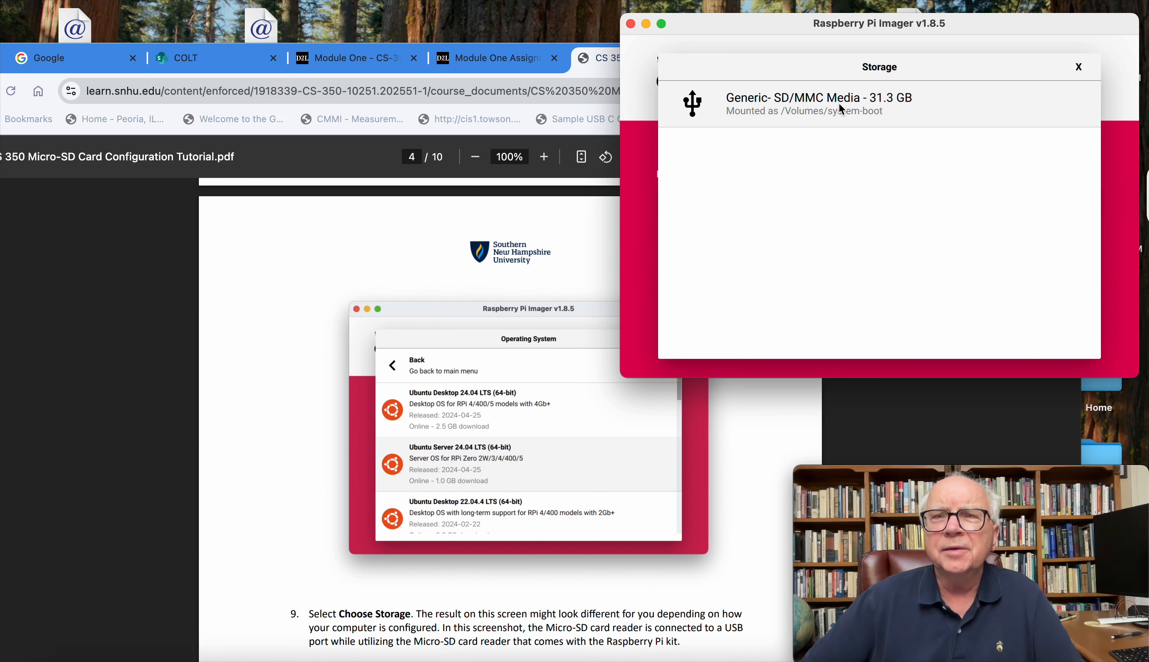
pyautogui.click(851, 109)
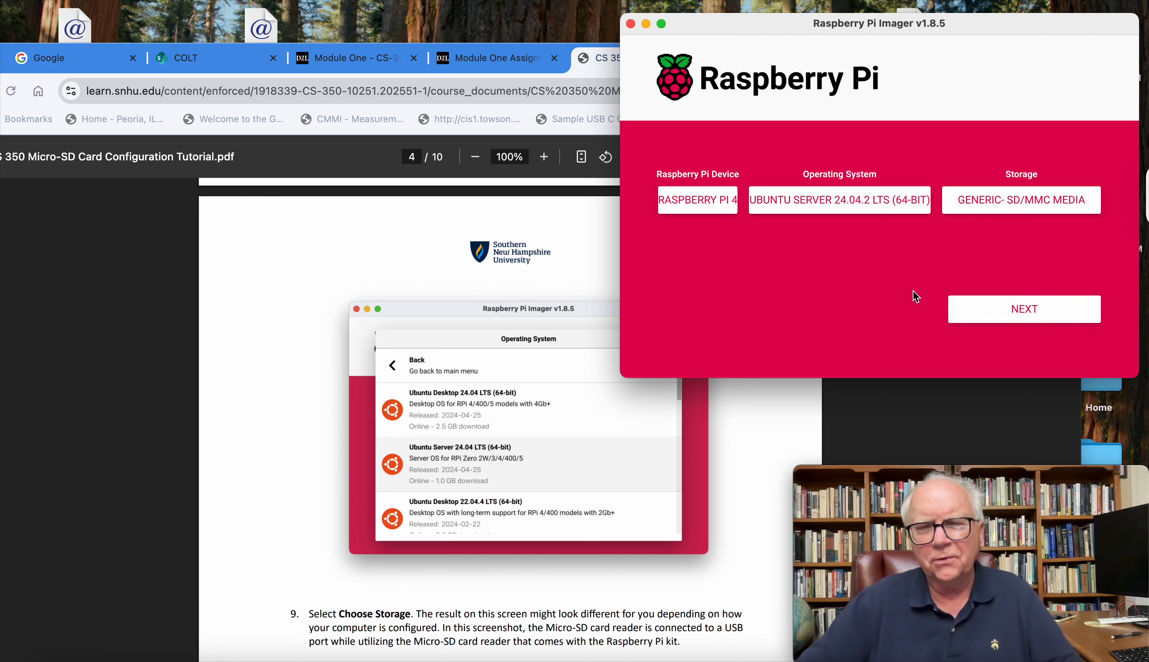
# Step: Read tutorial steps 9 to 11 and open the OS customisation settings, moving their window so that it is fully visible
pyautogui.scroll(-4, 539, 428)
pyautogui.scroll(-5, 526, 421)
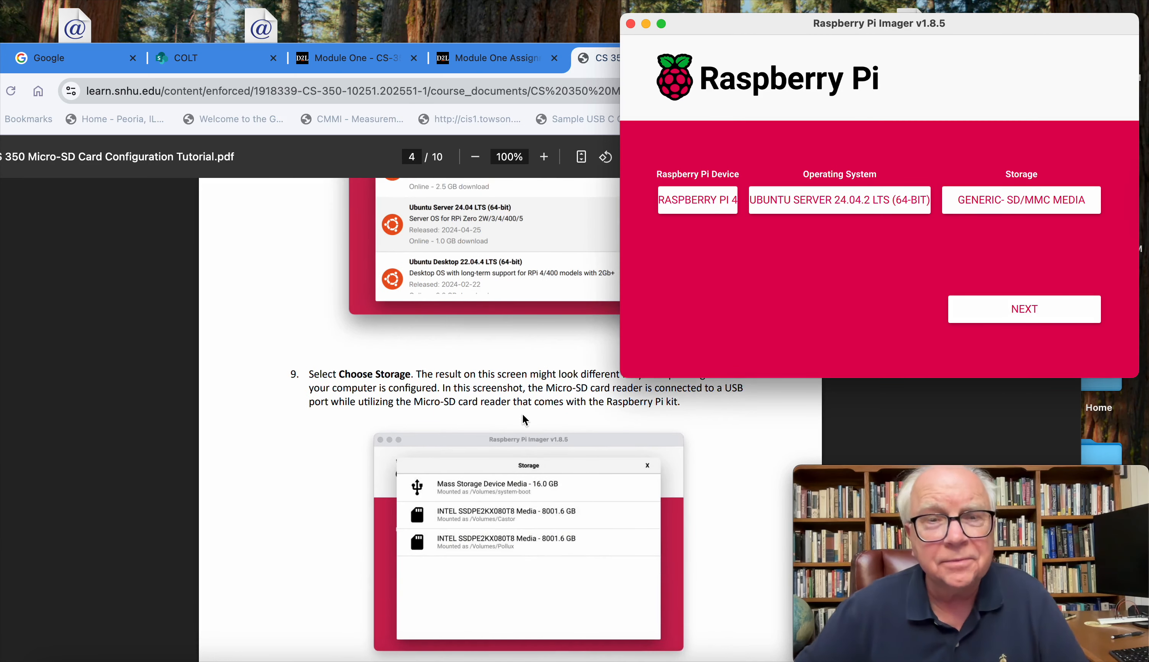
pyautogui.scroll(-10, 522, 414)
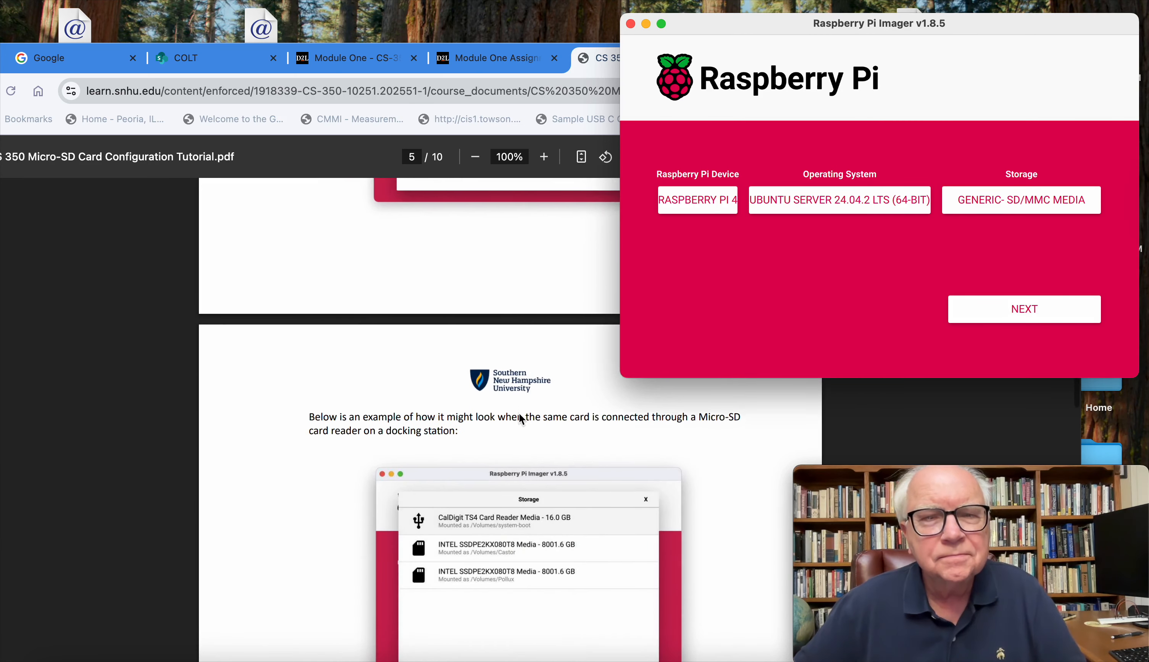
pyautogui.scroll(-2, 521, 417)
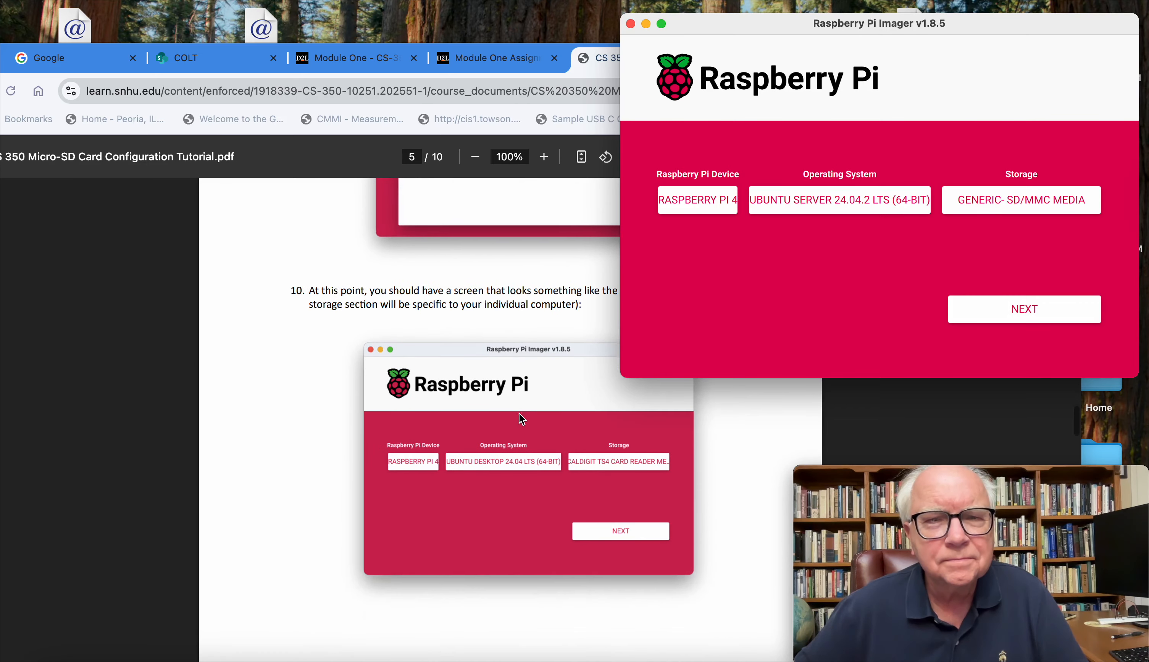
pyautogui.scroll(2, 519, 416)
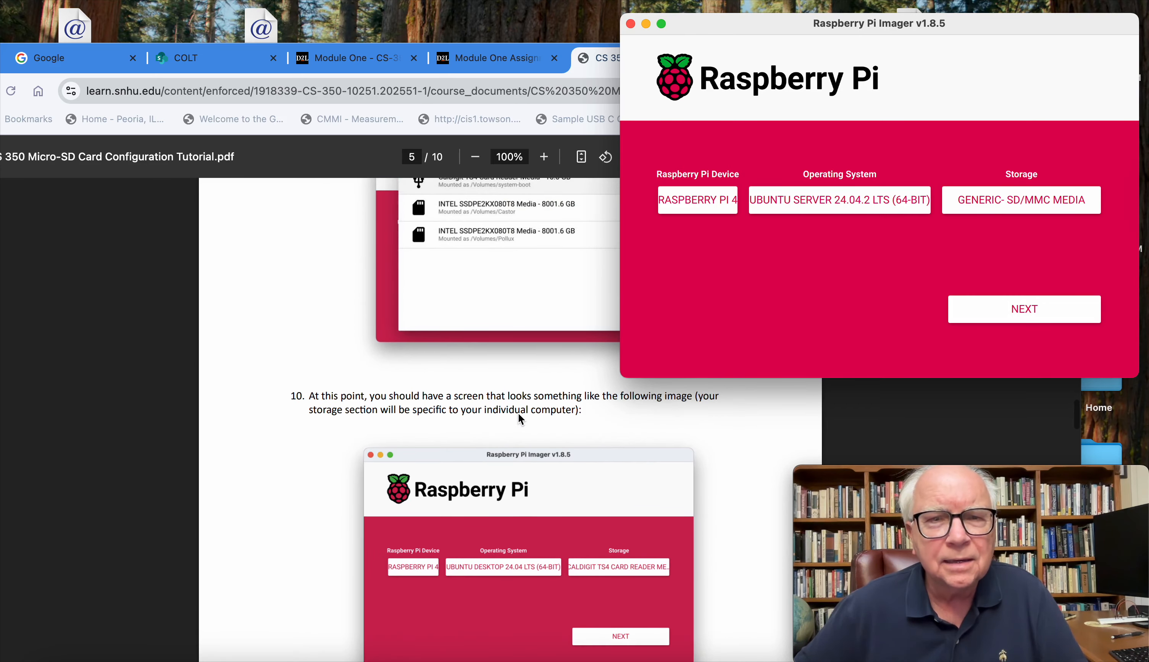
pyautogui.scroll(-12, 518, 414)
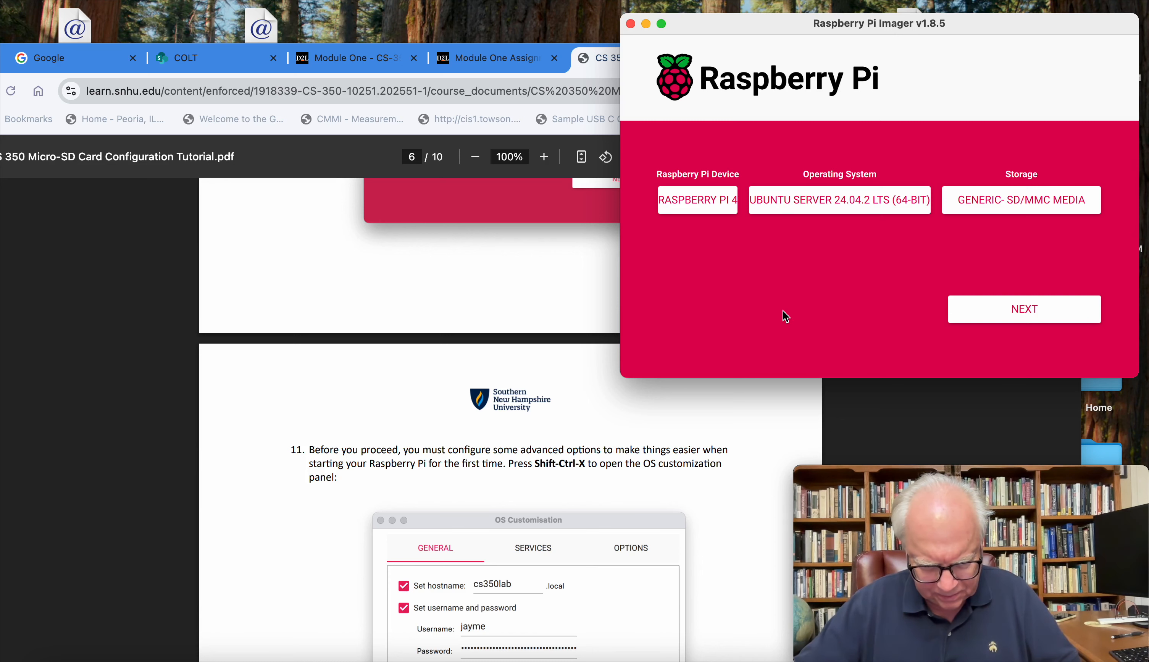
pyautogui.hotkey('ctrl', 'shift', 'x')
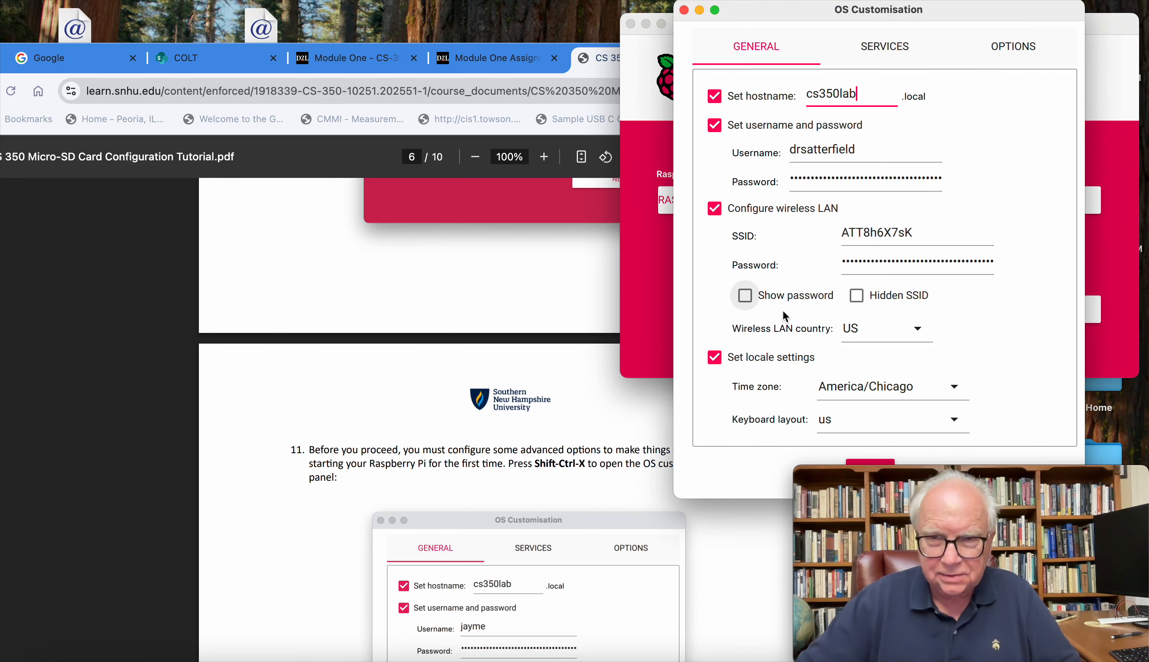
pyautogui.moveTo(942, 8); pyautogui.dragTo(546, 48)
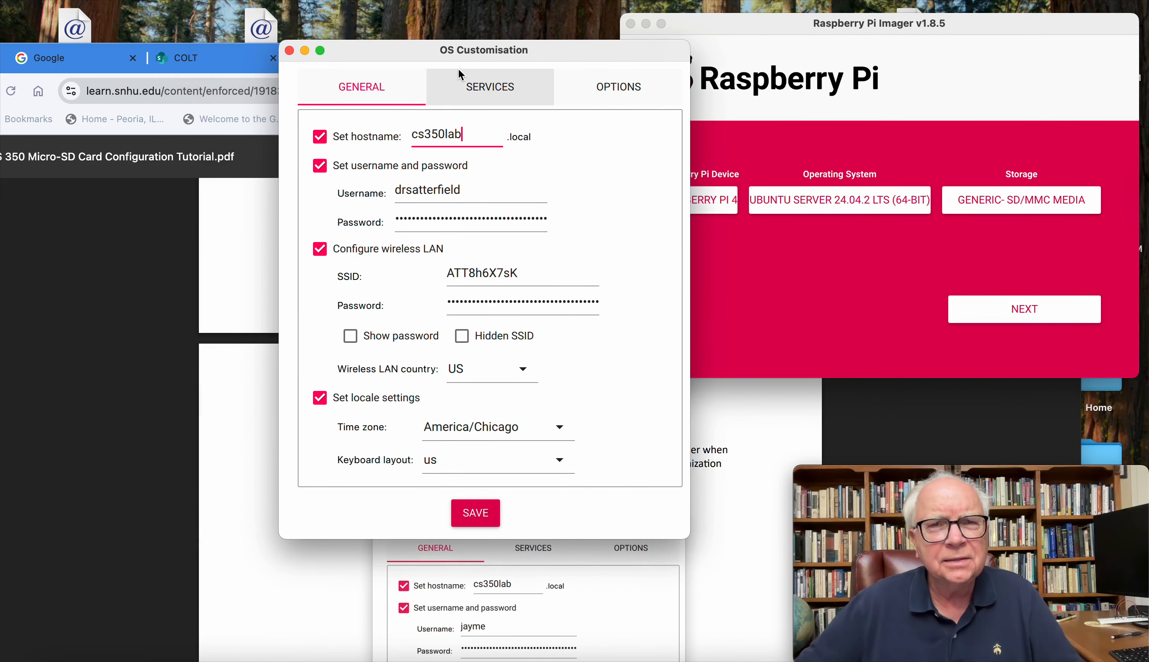
# Step: Review the General, Services and Options sections of the OS customisation and save the settings
pyautogui.click(381, 96)
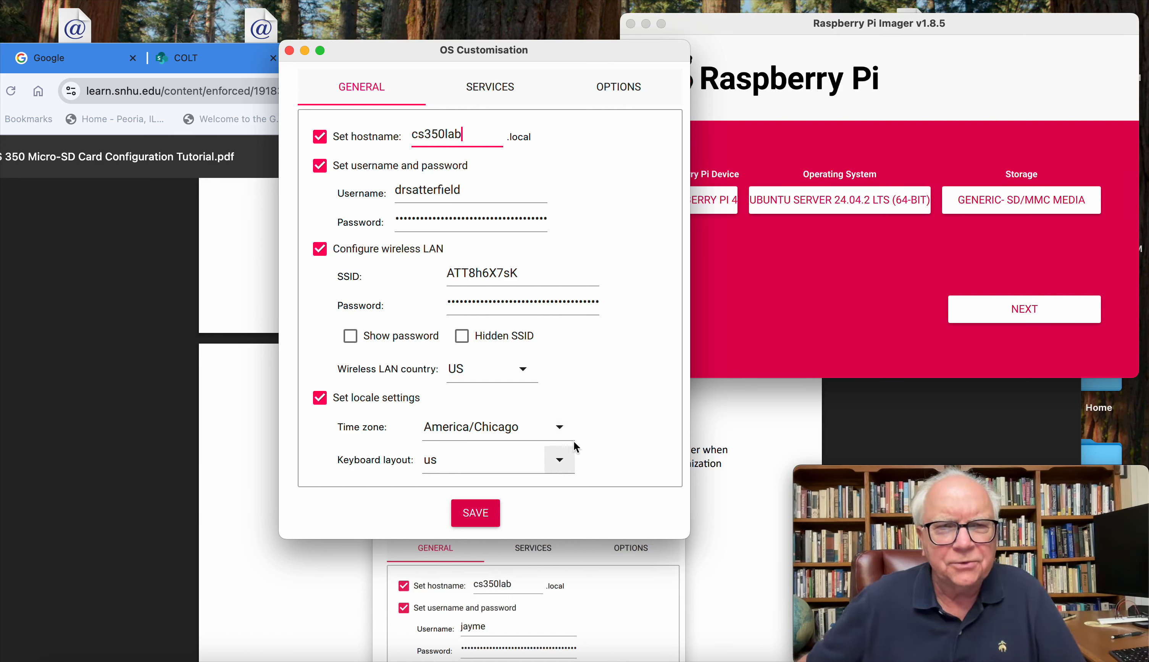
pyautogui.click(487, 91)
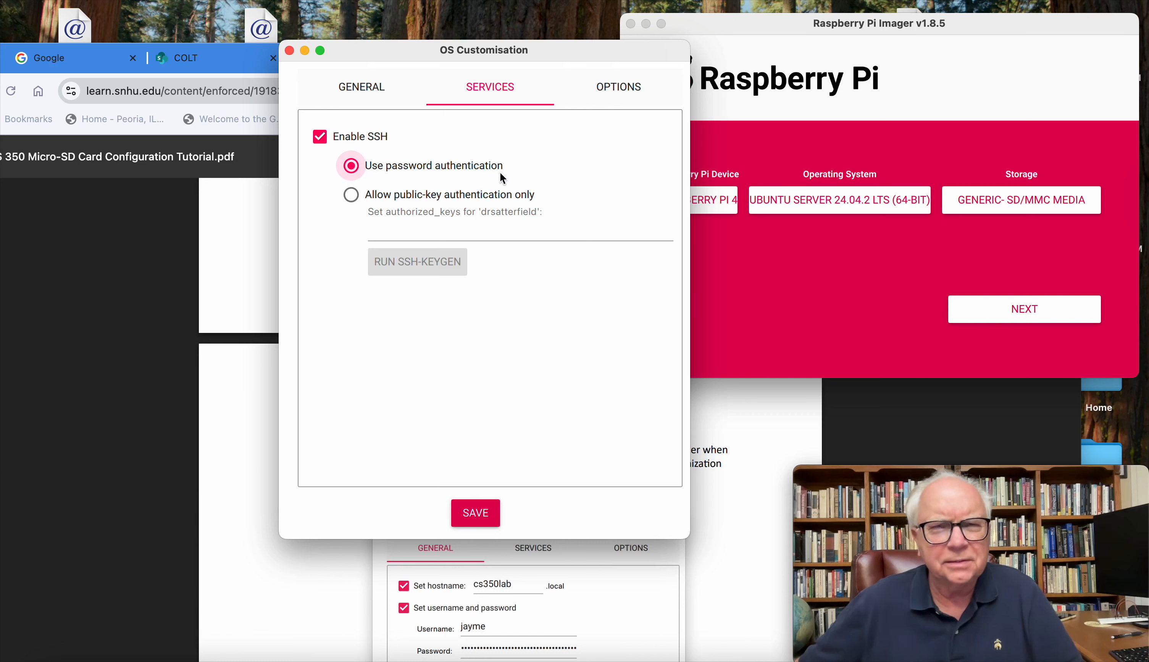
pyautogui.click(621, 87)
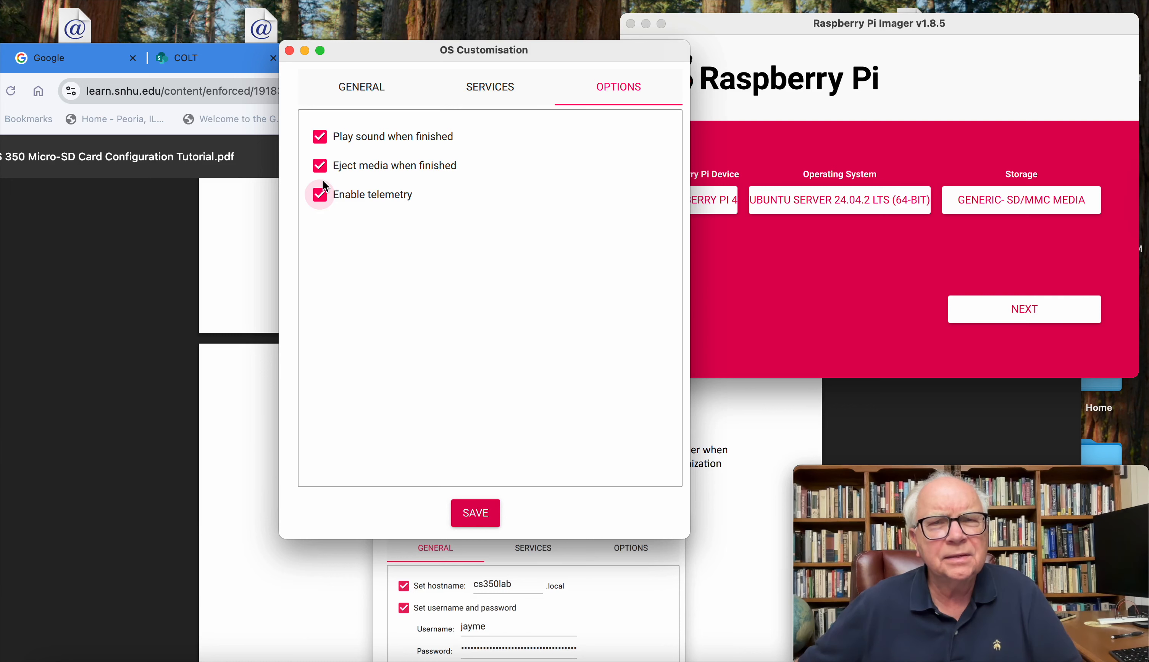
pyautogui.click(475, 515)
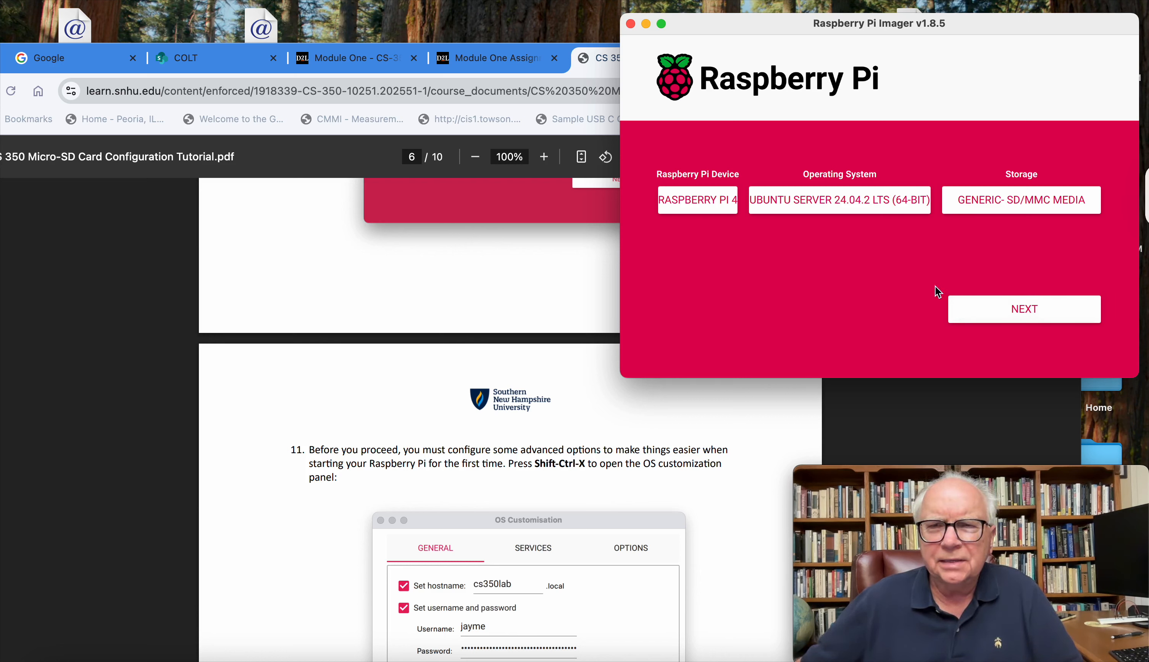
# Step: Read tutorial steps 11 to 14 on the OS customisation values, SSH service, options and double-checking the configuration
pyautogui.scroll(-3, 614, 529)
pyautogui.scroll(-20, 614, 524)
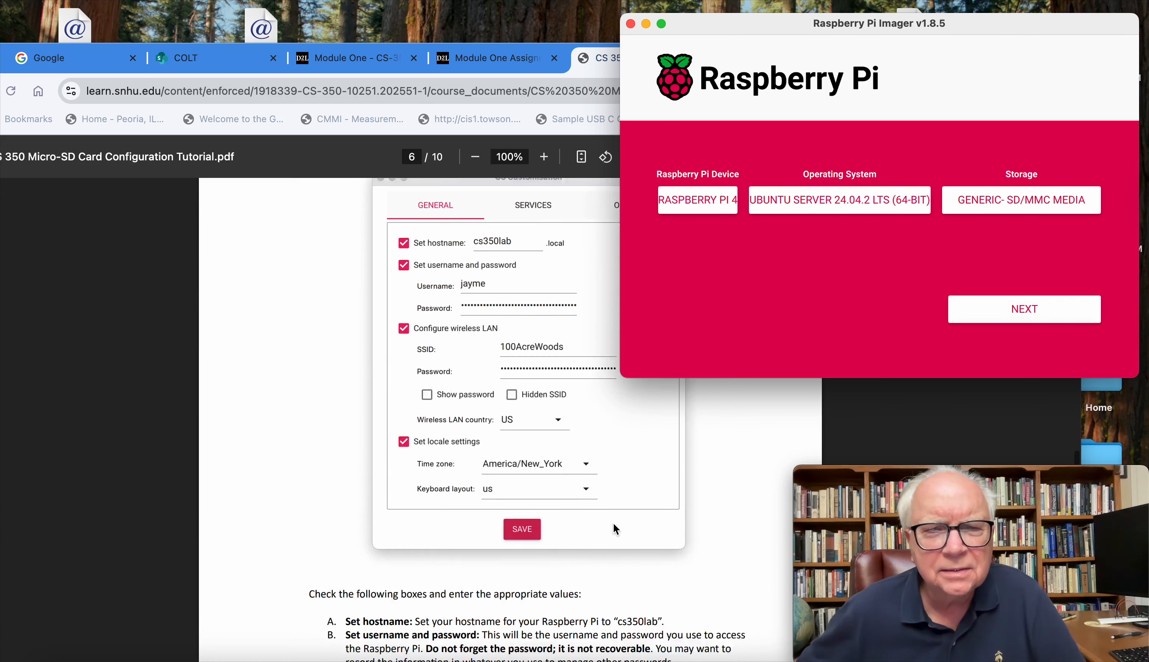
pyautogui.scroll(2, 612, 523)
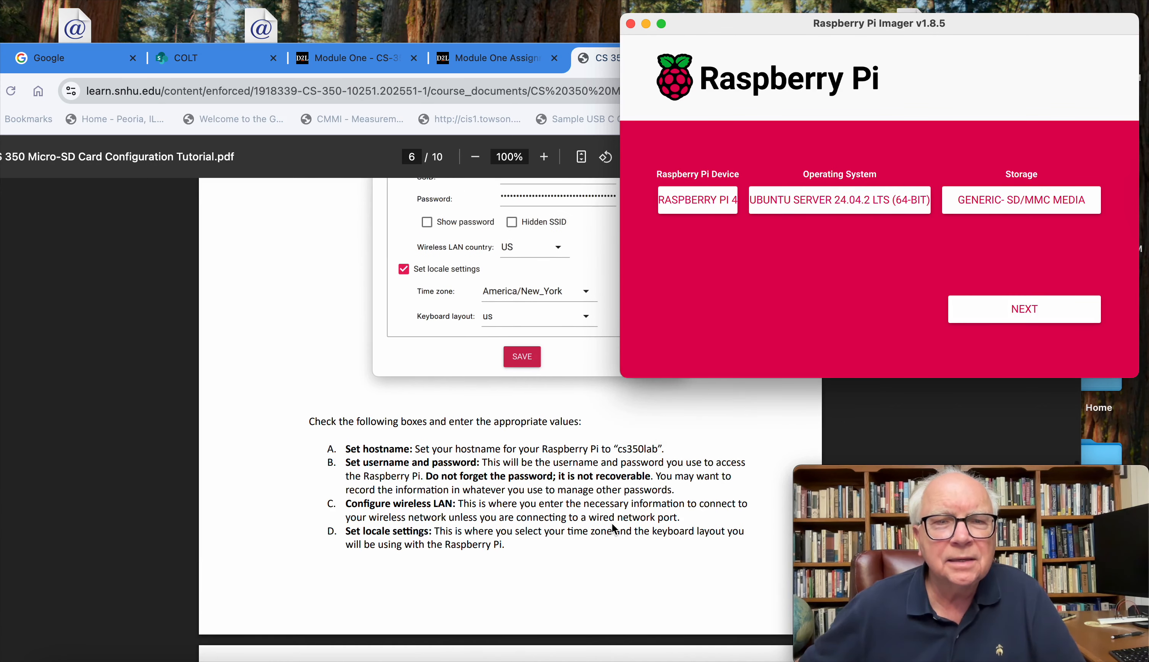
pyautogui.scroll(-7, 566, 512)
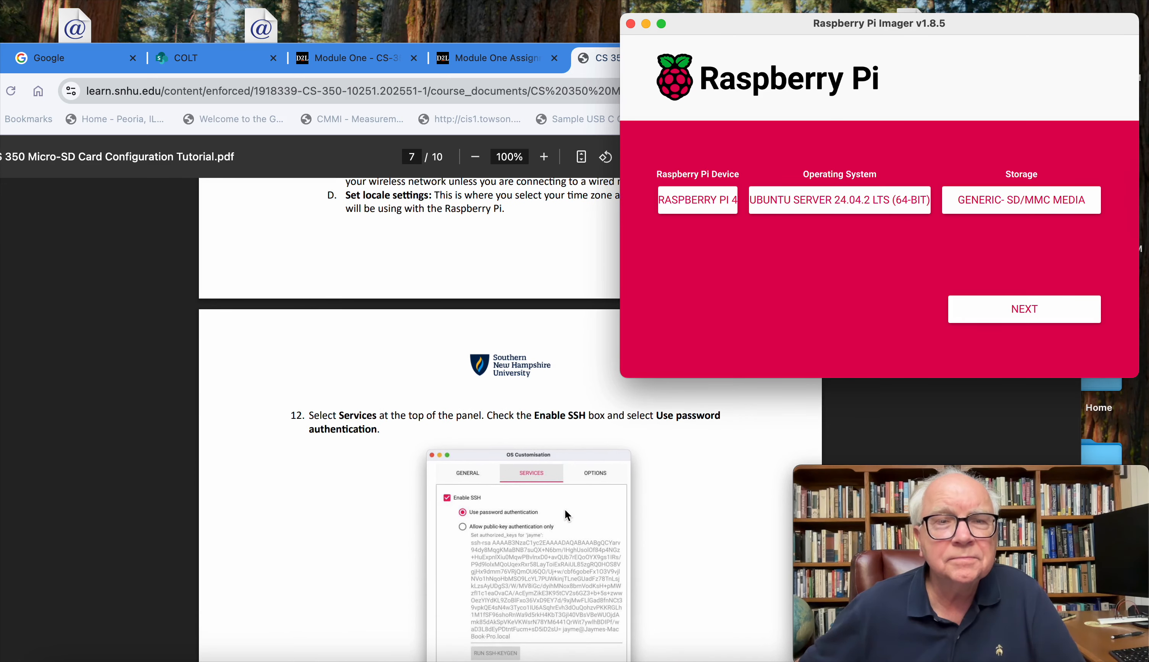
pyautogui.scroll(-9, 430, 451)
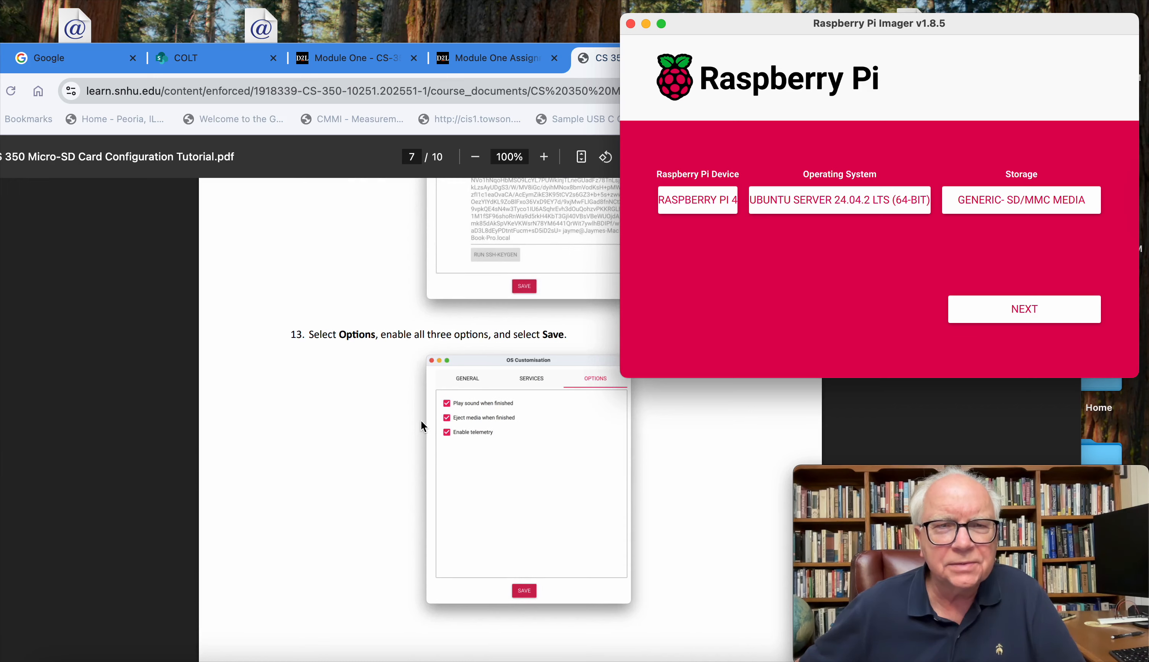
pyautogui.scroll(-6, 421, 421)
pyautogui.scroll(-2, 422, 408)
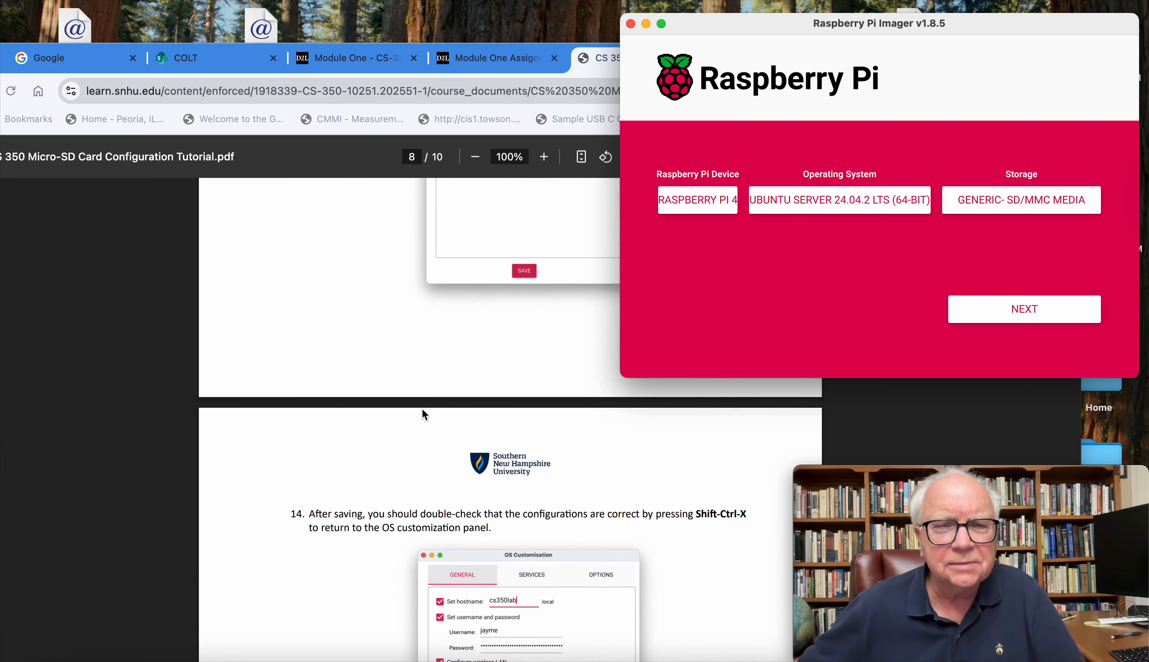
pyautogui.scroll(-2, 422, 431)
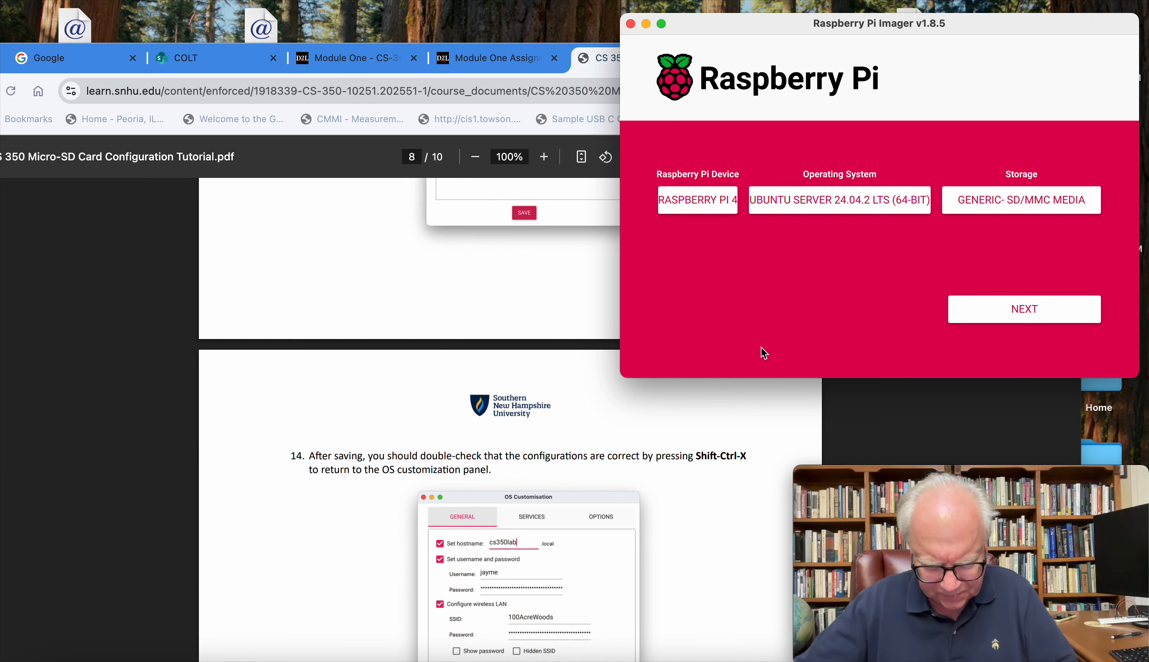
# Step: Reopen the OS customisation settings, double-check the General, Services and Options sections, and close the window
pyautogui.hotkey('ctrl', 'shift', 'x')
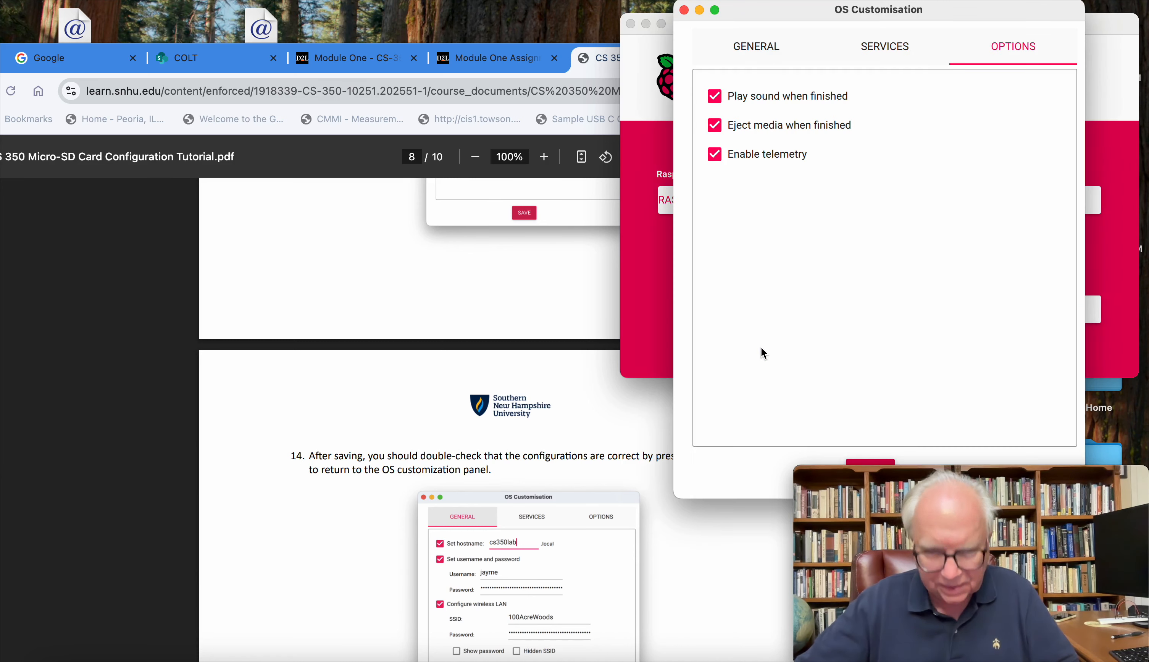
pyautogui.click(736, 47)
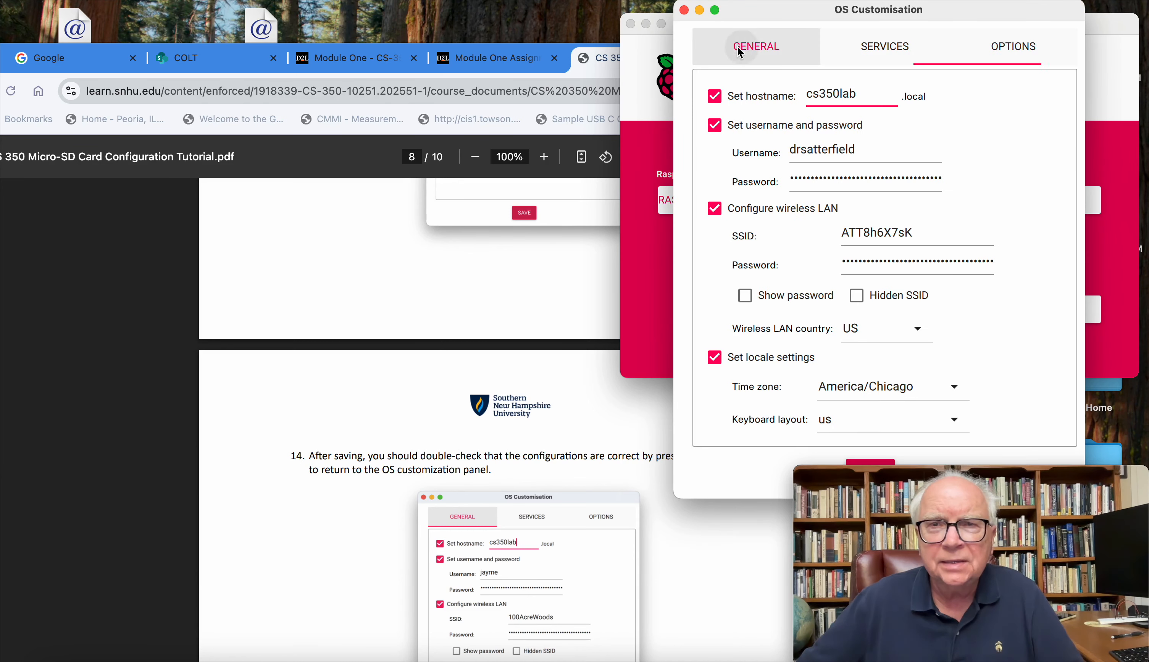
pyautogui.moveTo(962, 21); pyautogui.dragTo(498, 43)
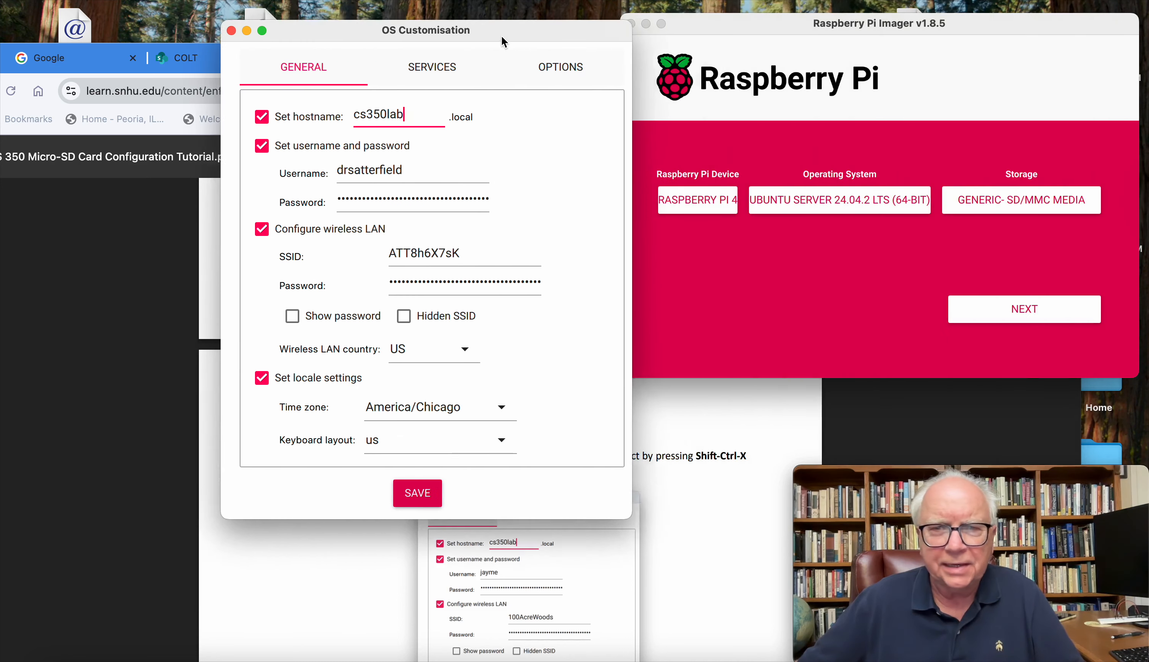
pyautogui.click(424, 78)
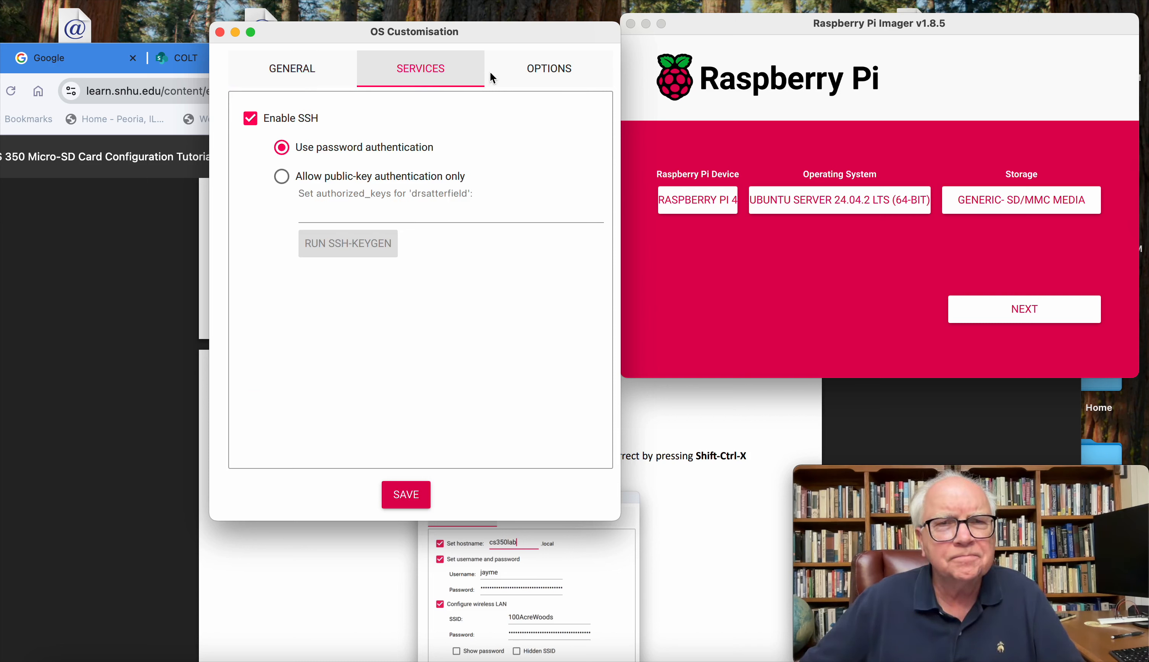
pyautogui.click(519, 70)
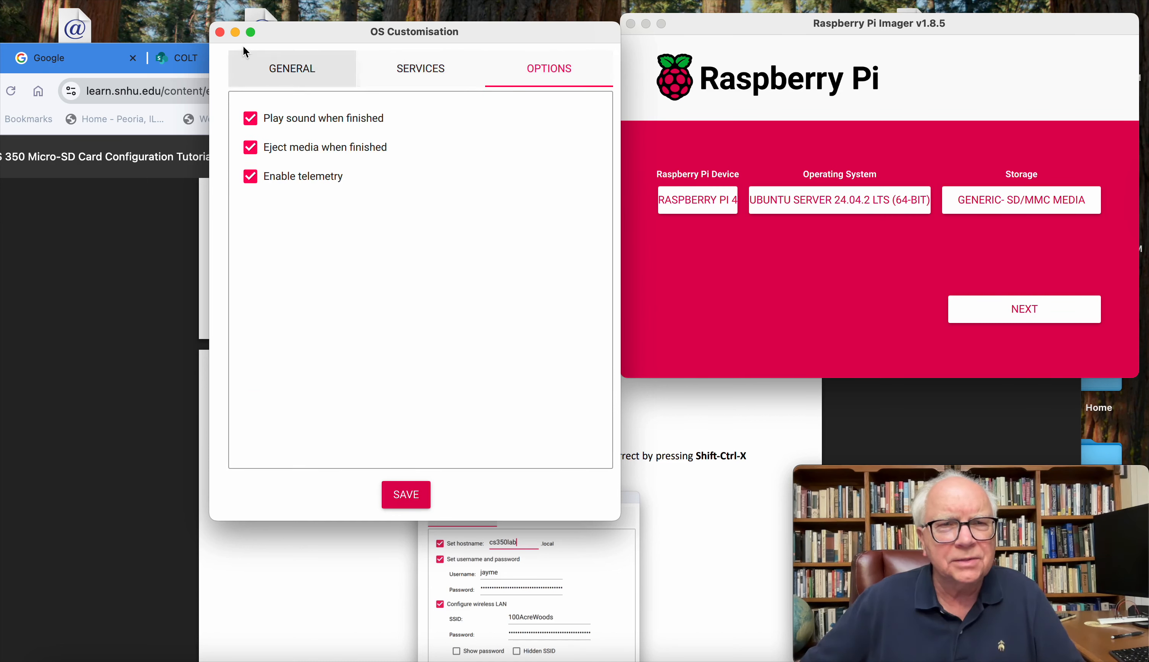
pyautogui.click(220, 33)
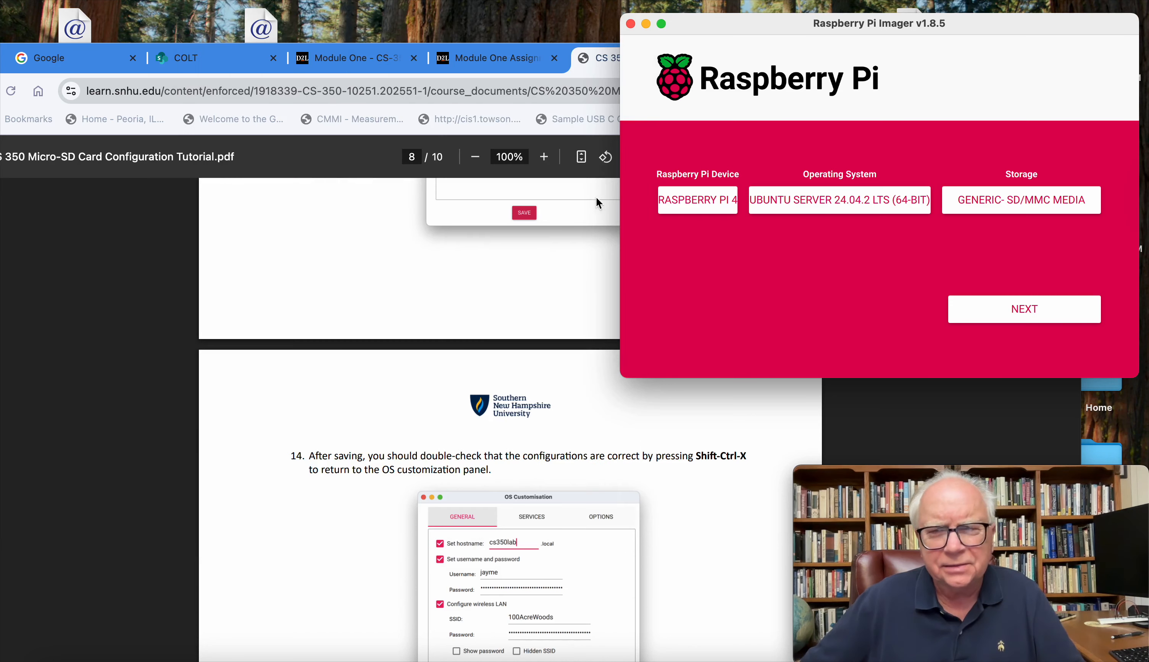
# Step: Check tutorial step 15, proceed with the selected device, system and storage, and agree to apply the OS customisation settings
pyautogui.scroll(-5, 616, 494)
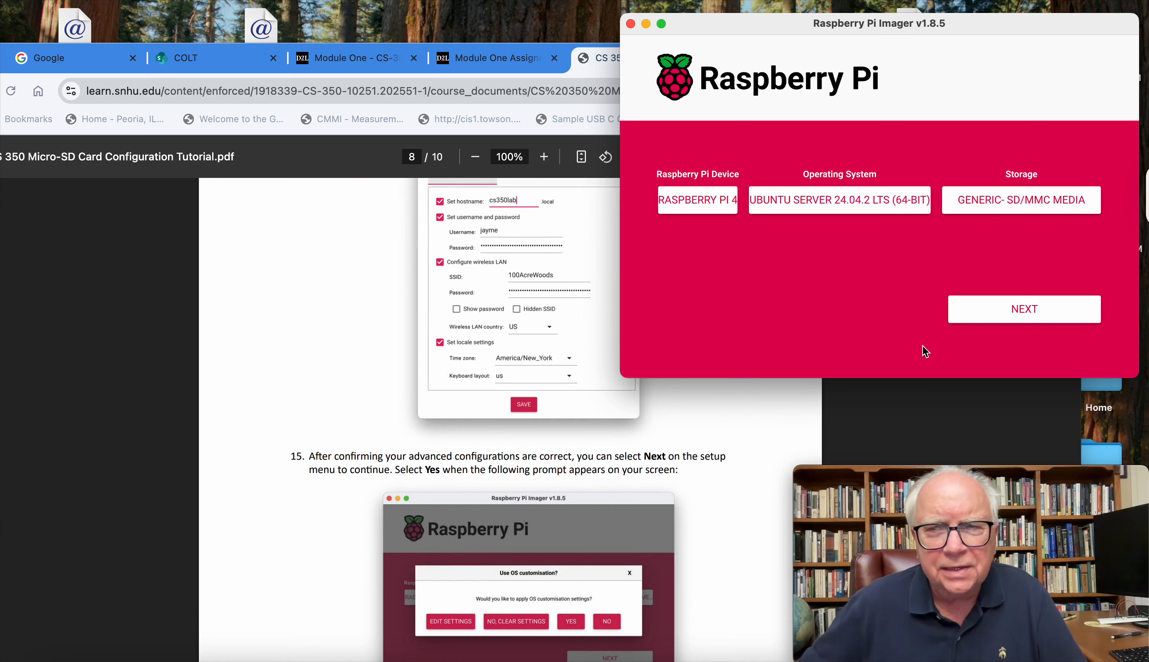
pyautogui.click(1002, 312)
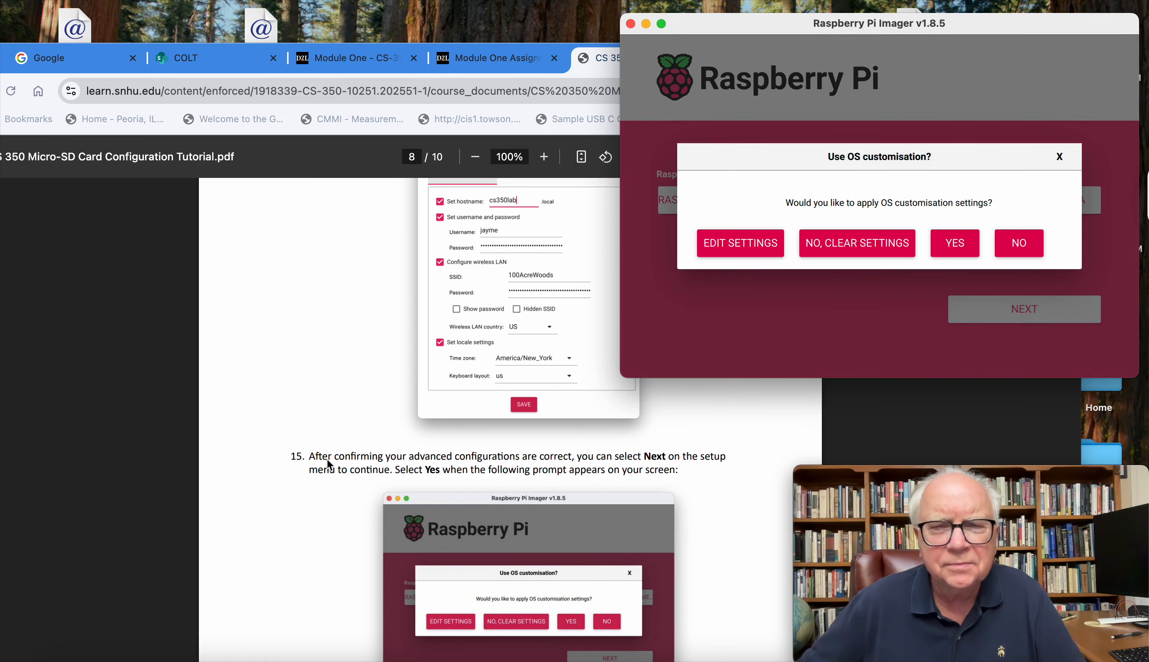
pyautogui.scroll(-3, 206, 477)
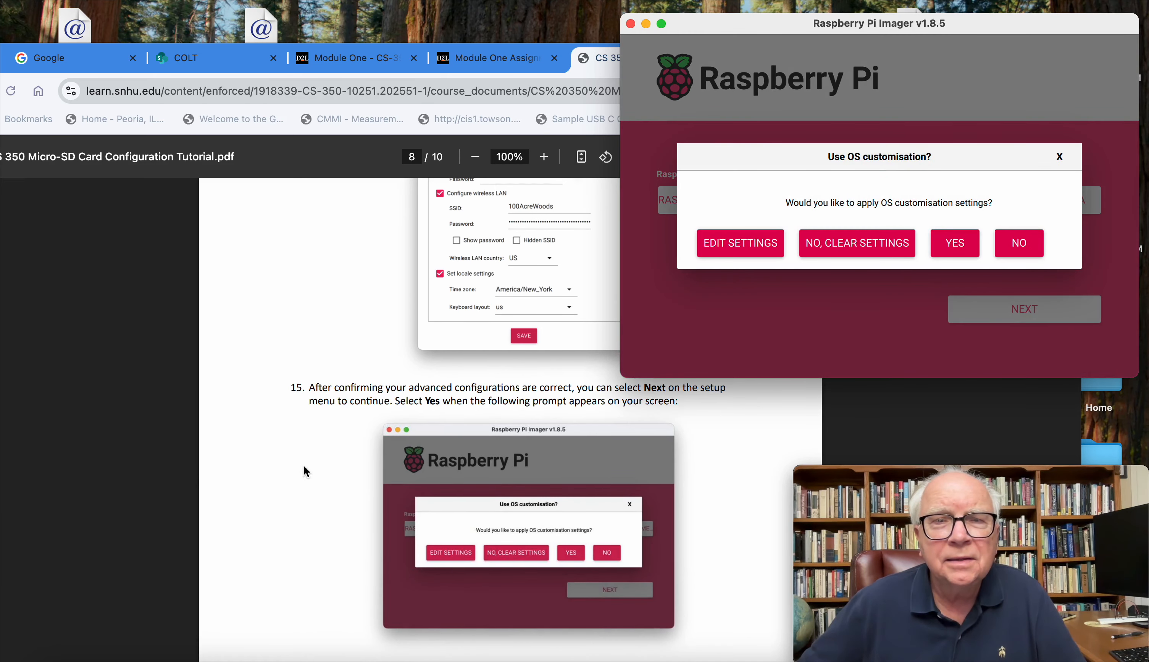
pyautogui.scroll(2, 304, 467)
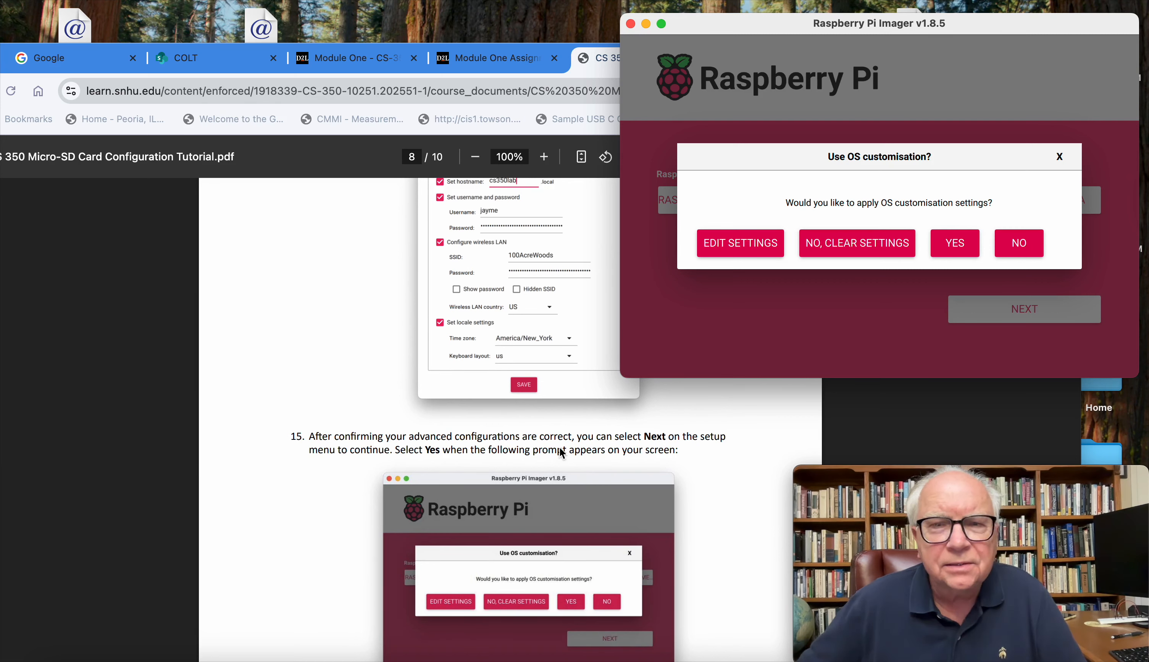
pyautogui.click(956, 245)
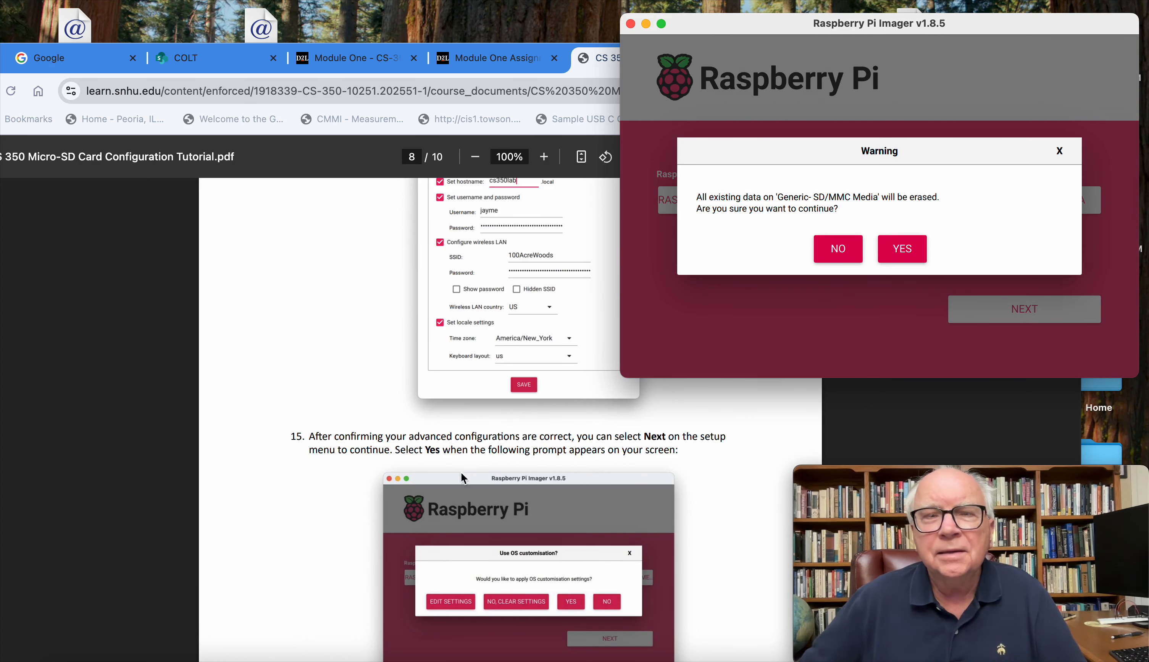
# Step: Read tutorial step 16 about the data erase warning and the security permission request, glancing ahead to step 17
pyautogui.scroll(-5, 432, 508)
pyautogui.scroll(-6, 430, 505)
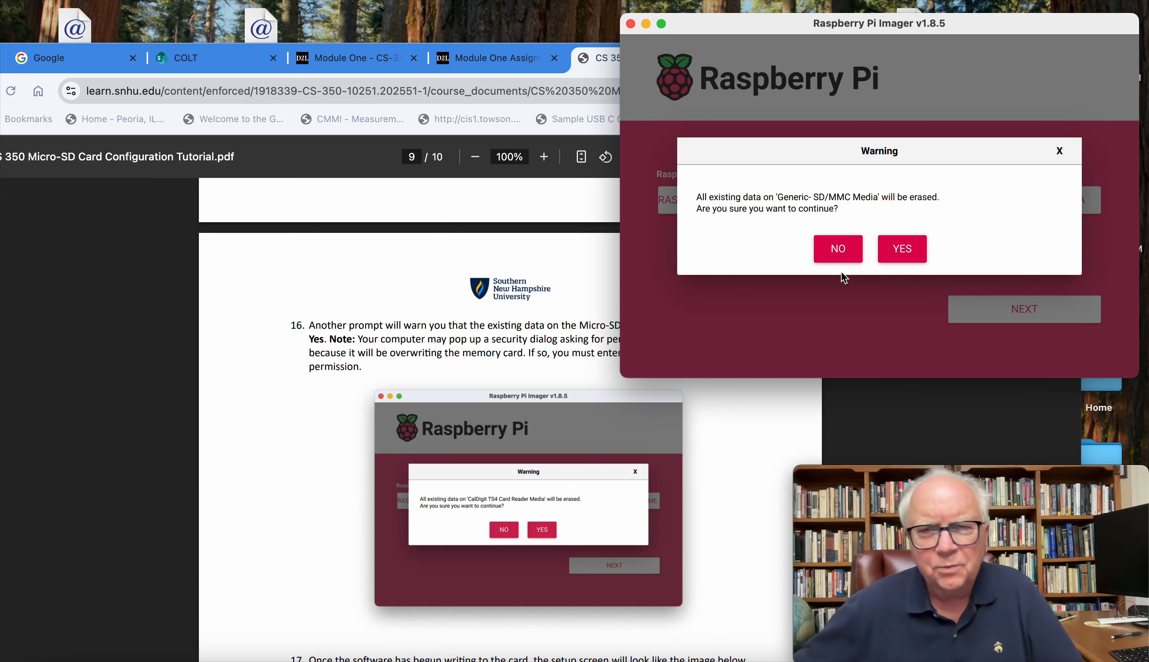
pyautogui.scroll(-2, 463, 506)
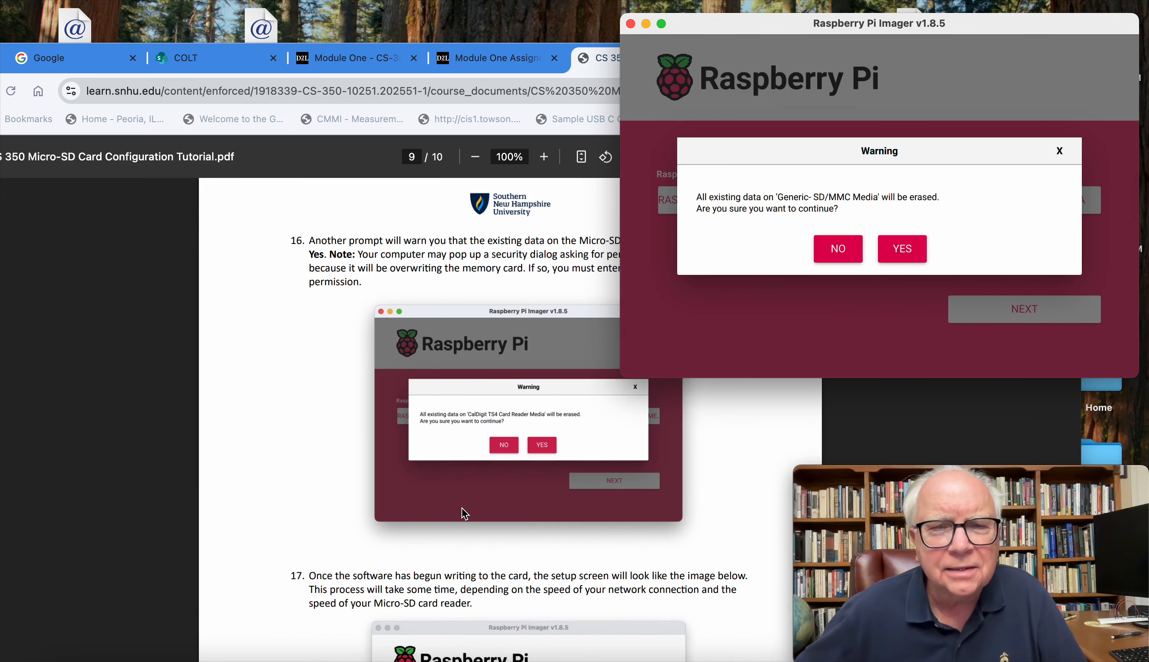
pyautogui.scroll(-3, 462, 508)
pyautogui.scroll(6, 462, 507)
pyautogui.scroll(3, 462, 508)
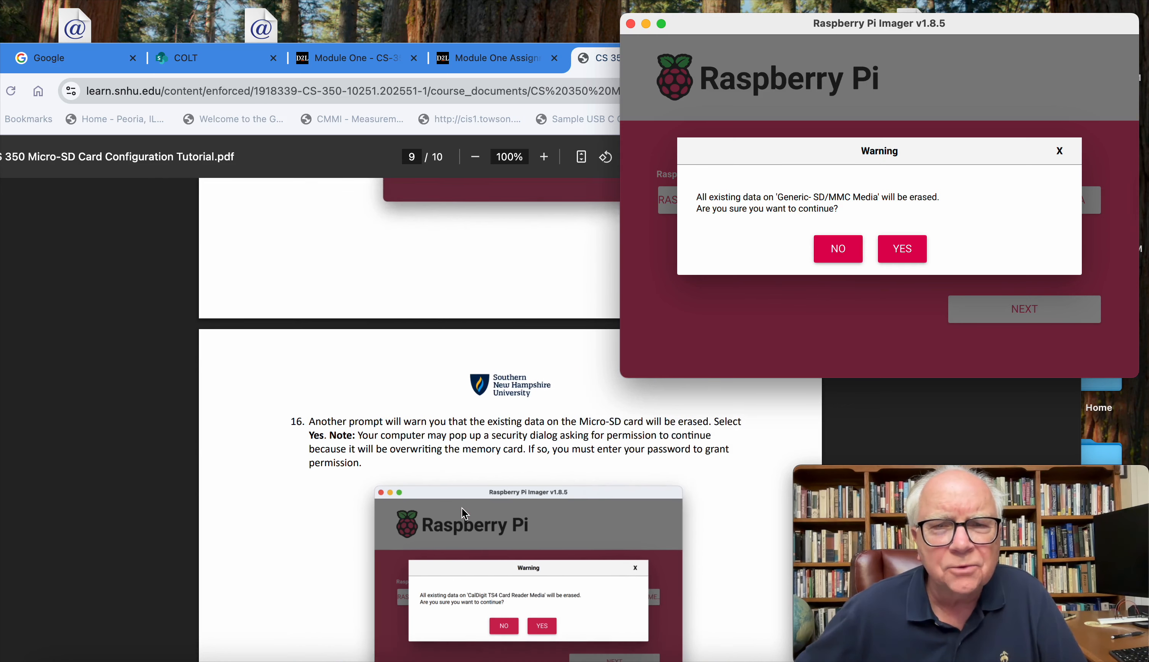
pyautogui.scroll(-2, 462, 508)
pyautogui.scroll(-3, 462, 507)
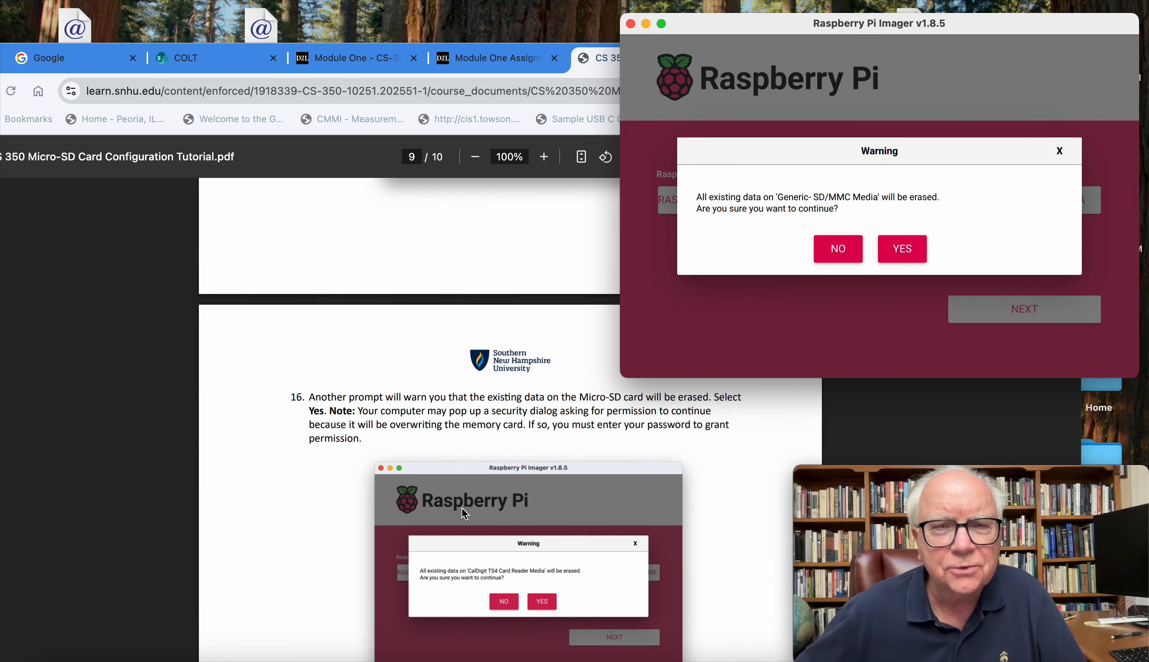
pyautogui.scroll(4, 462, 508)
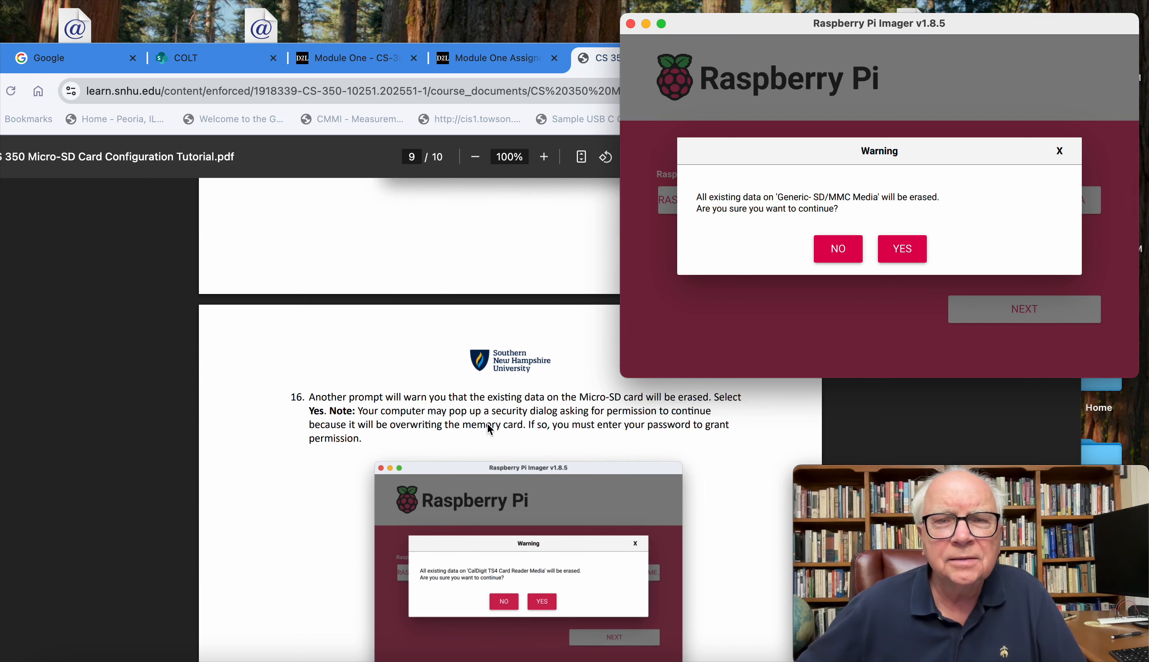
pyautogui.scroll(3, 557, 449)
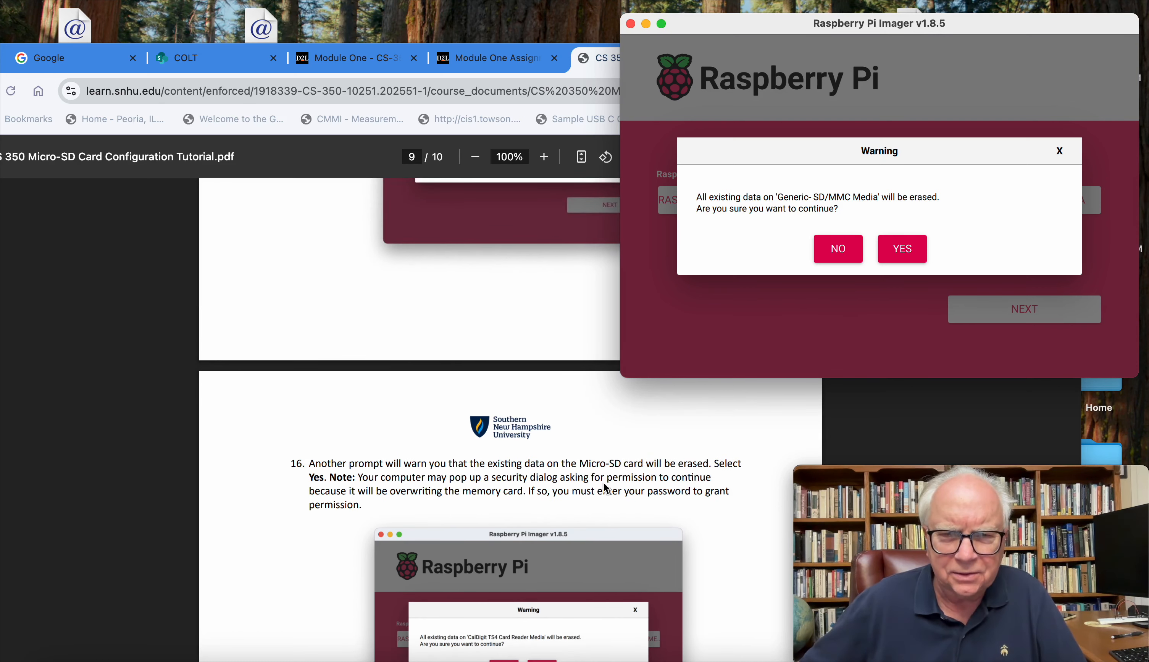
# Step: Confirm erasing the Generic- SD/MMC Media card and authorise the write by entering the computer account password
pyautogui.click(897, 257)
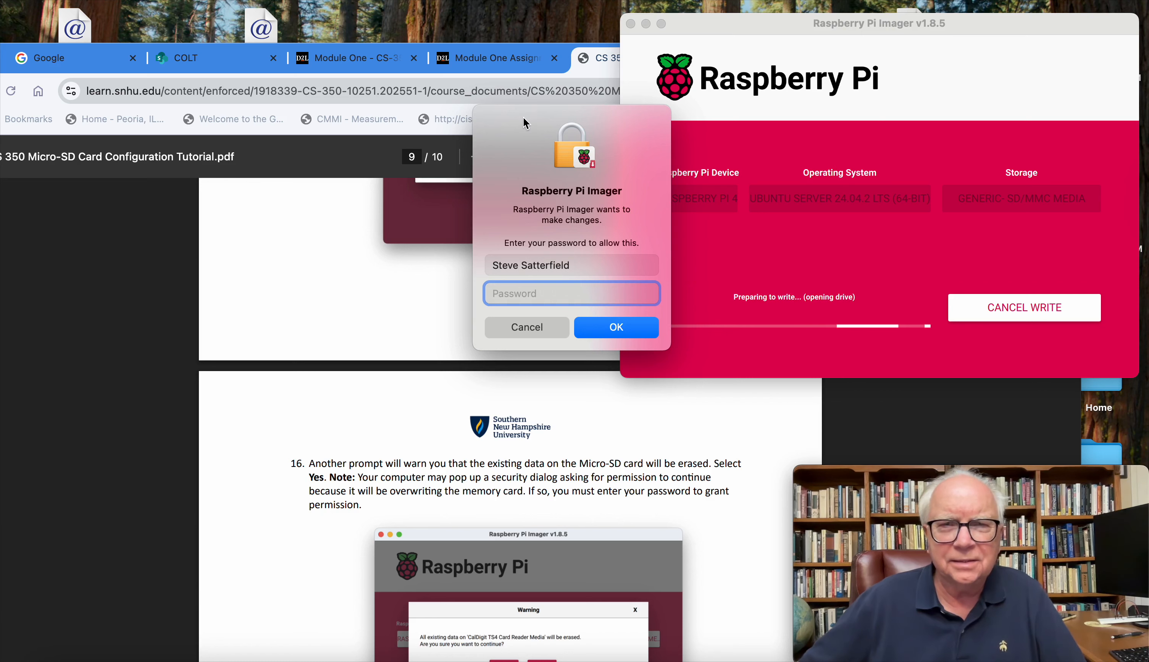
pyautogui.moveTo(522, 114); pyautogui.dragTo(356, 133)
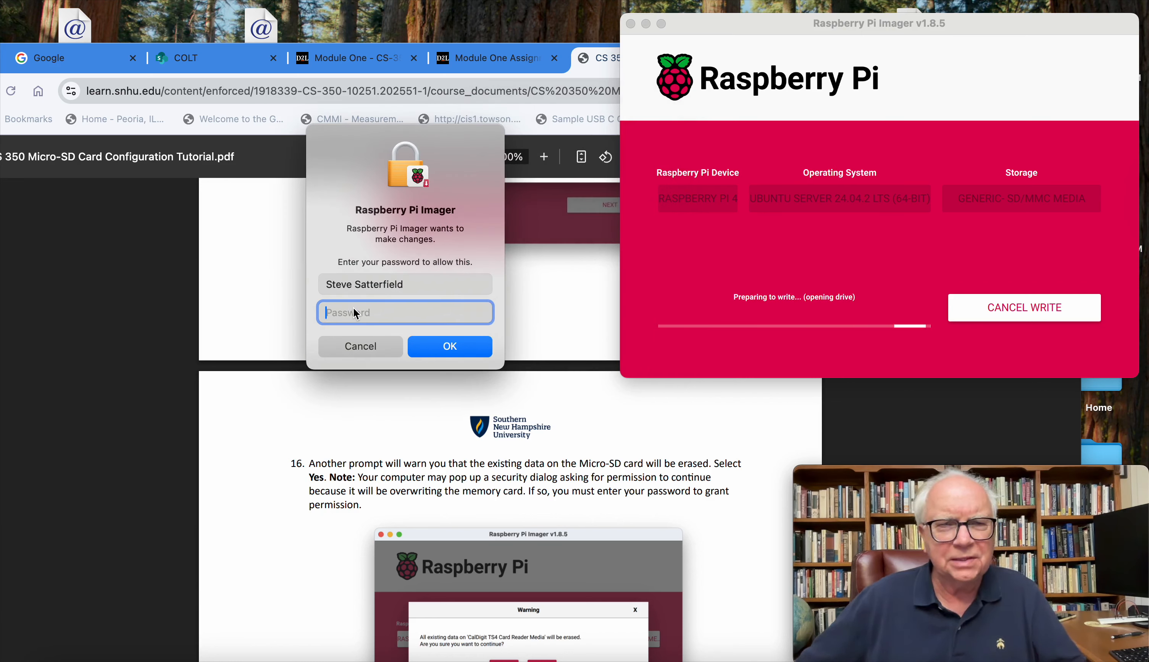
pyautogui.write('••')
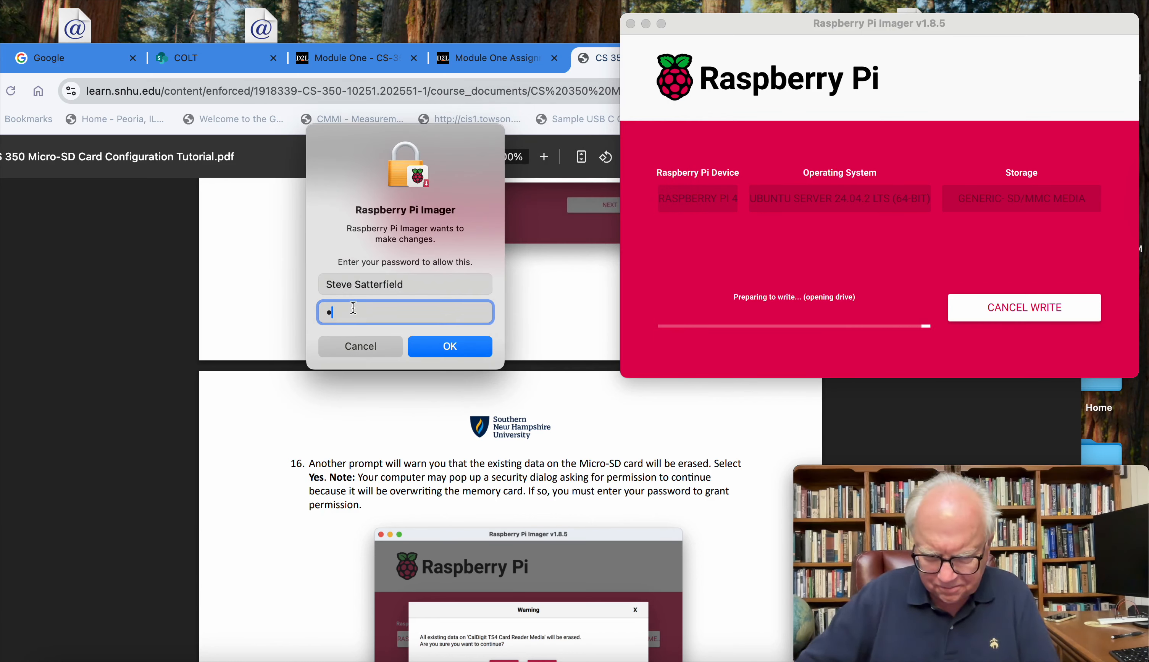
pyautogui.write('•••')
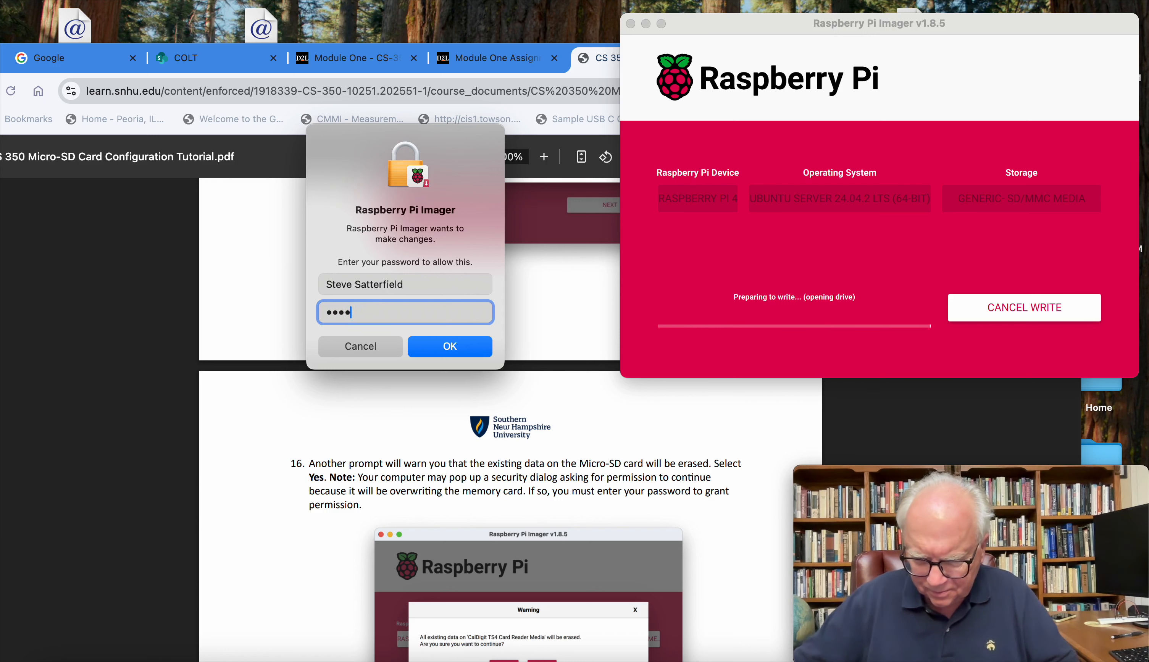
pyautogui.write('•••••')
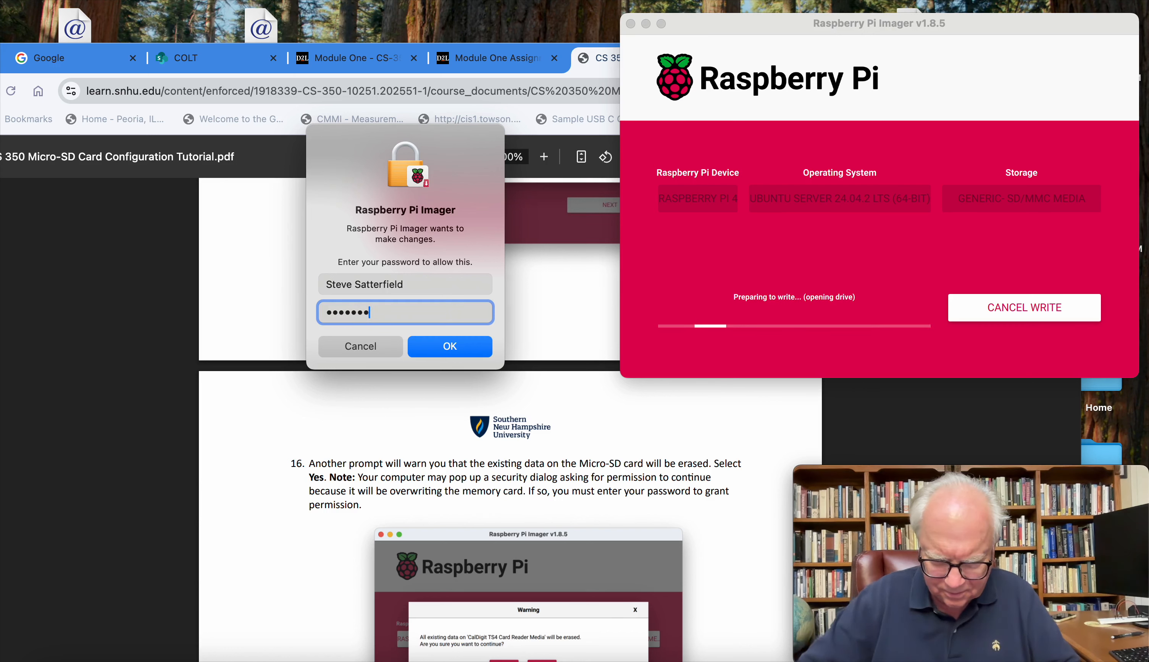
pyautogui.write('•••')
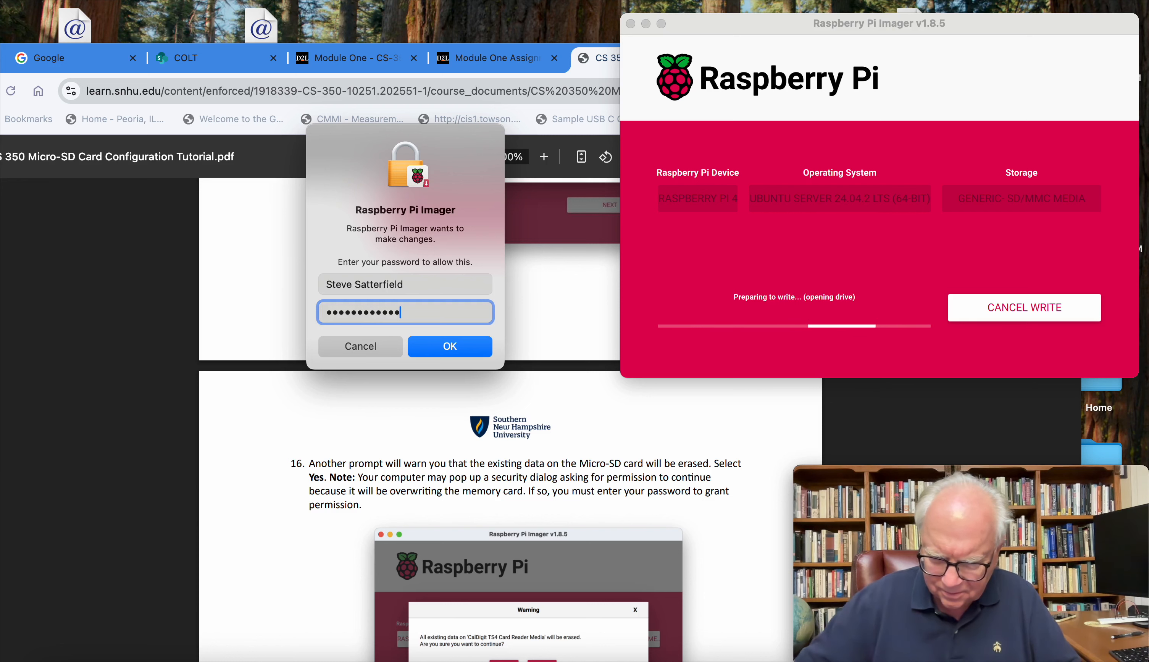
pyautogui.write('•••')
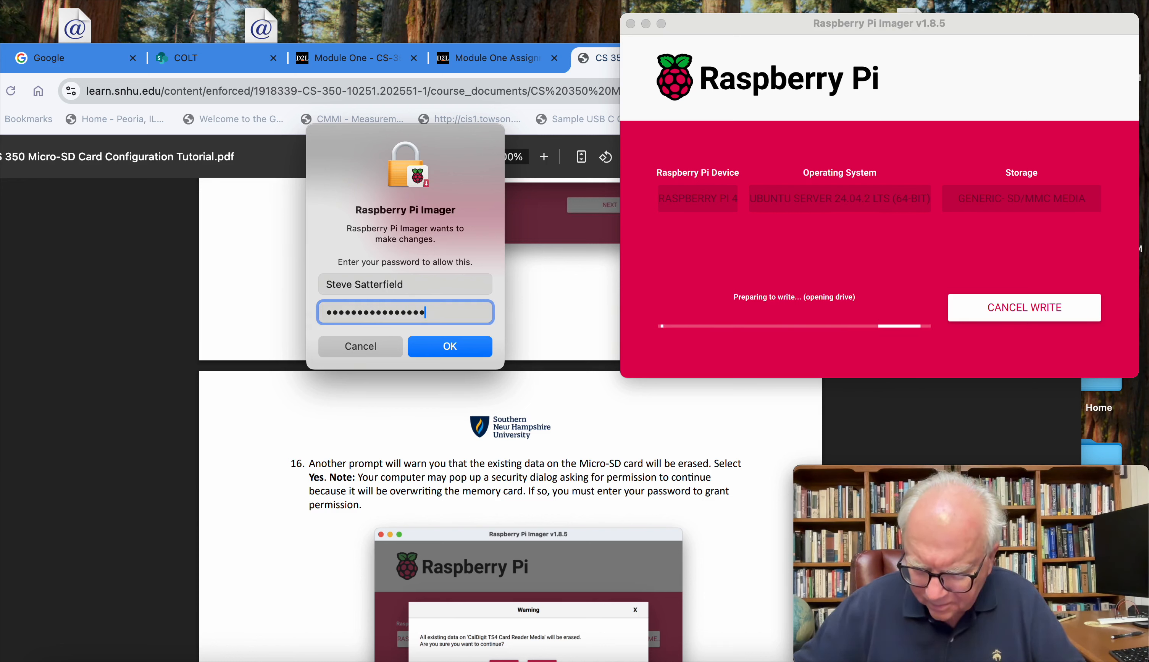
pyautogui.click(432, 346)
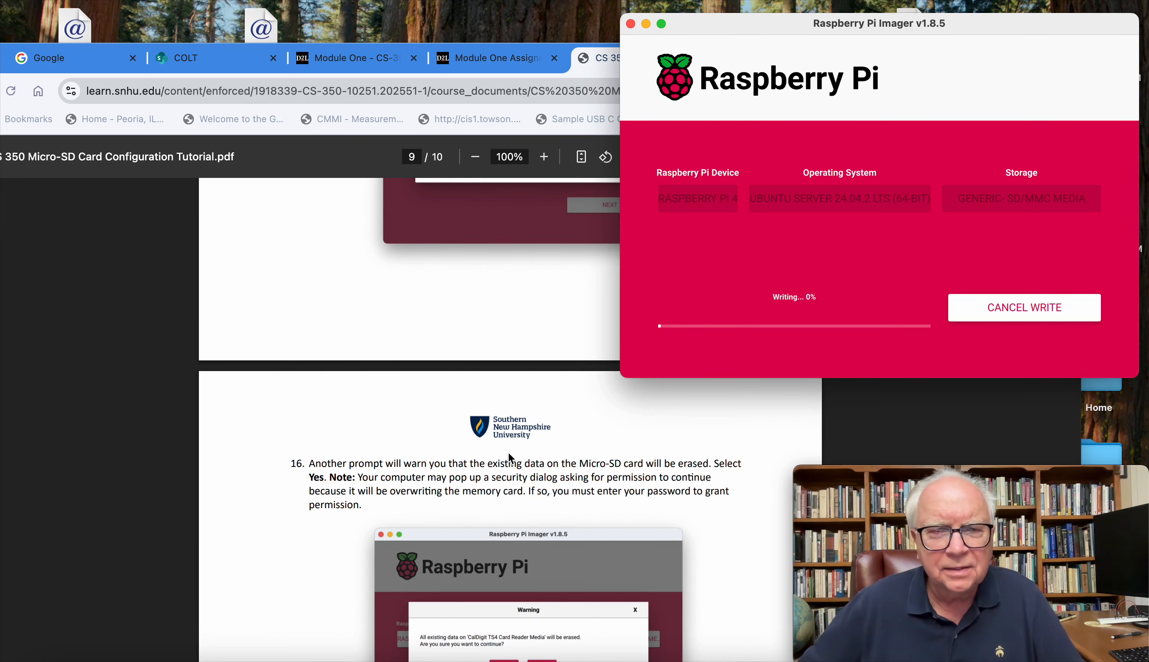
# Step: Read tutorial steps 17 and 18 on the card writing and verification process
pyautogui.scroll(-10, 510, 458)
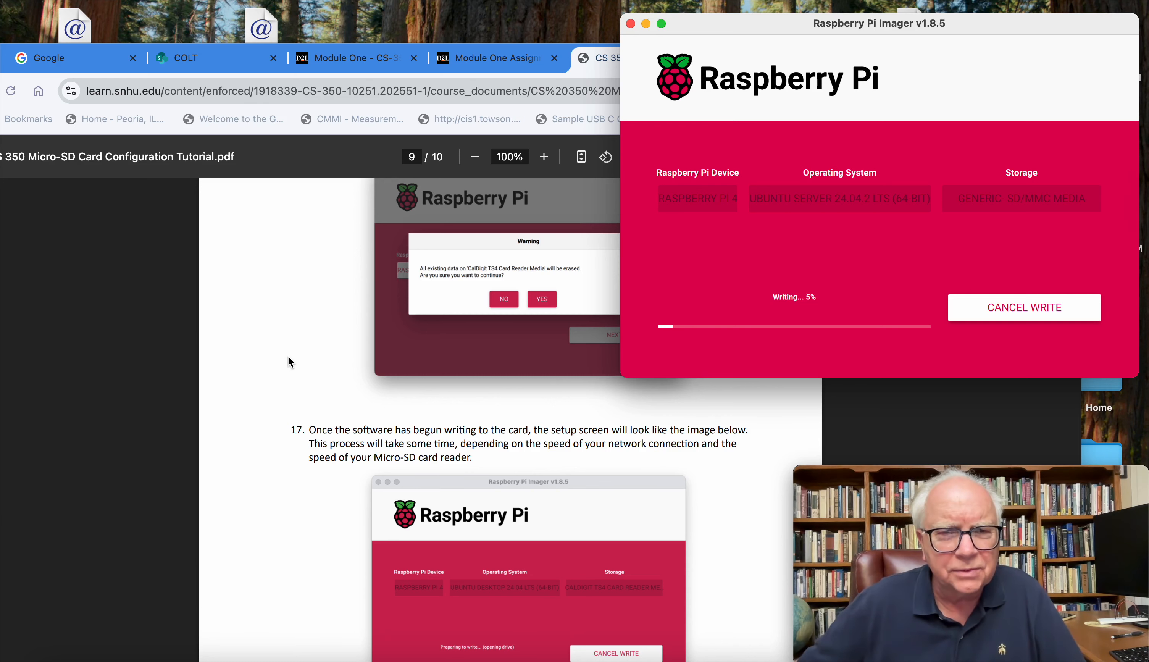
pyautogui.scroll(-8, 288, 361)
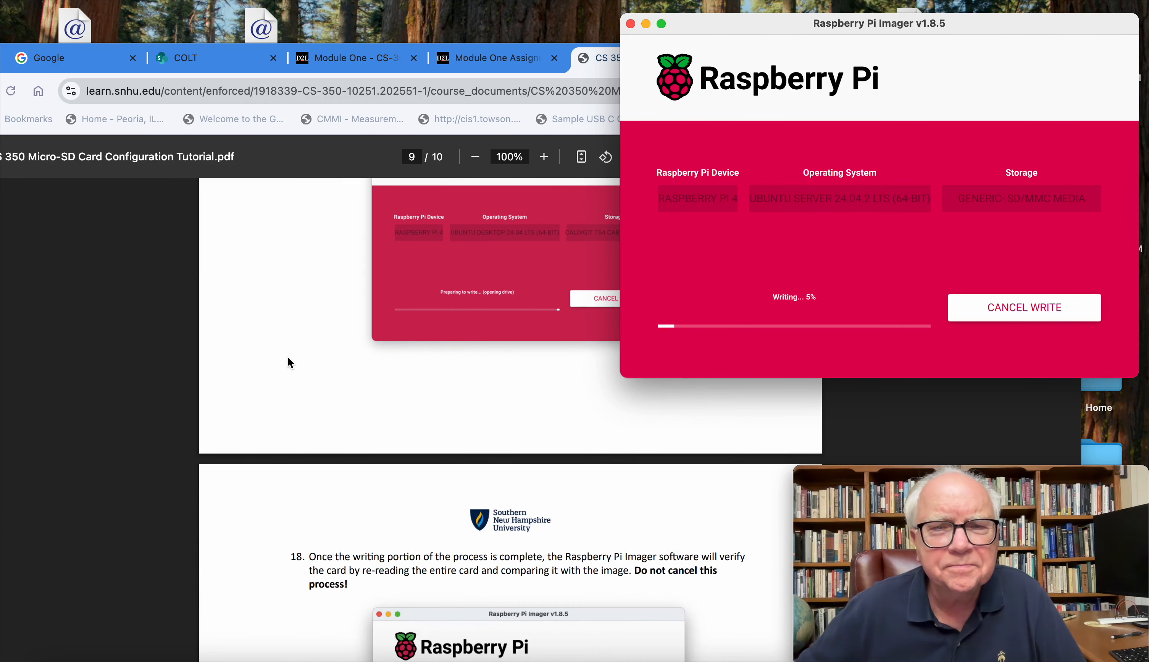
pyautogui.scroll(-5, 288, 357)
pyautogui.scroll(2, 278, 420)
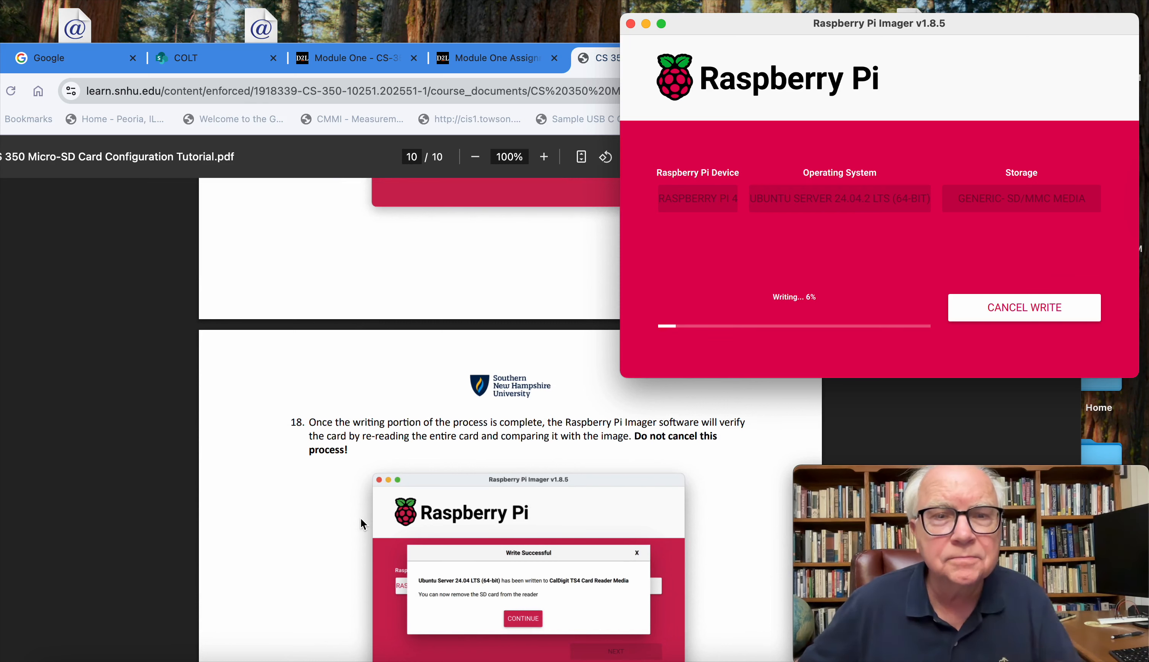
pyautogui.scroll(1, 436, 475)
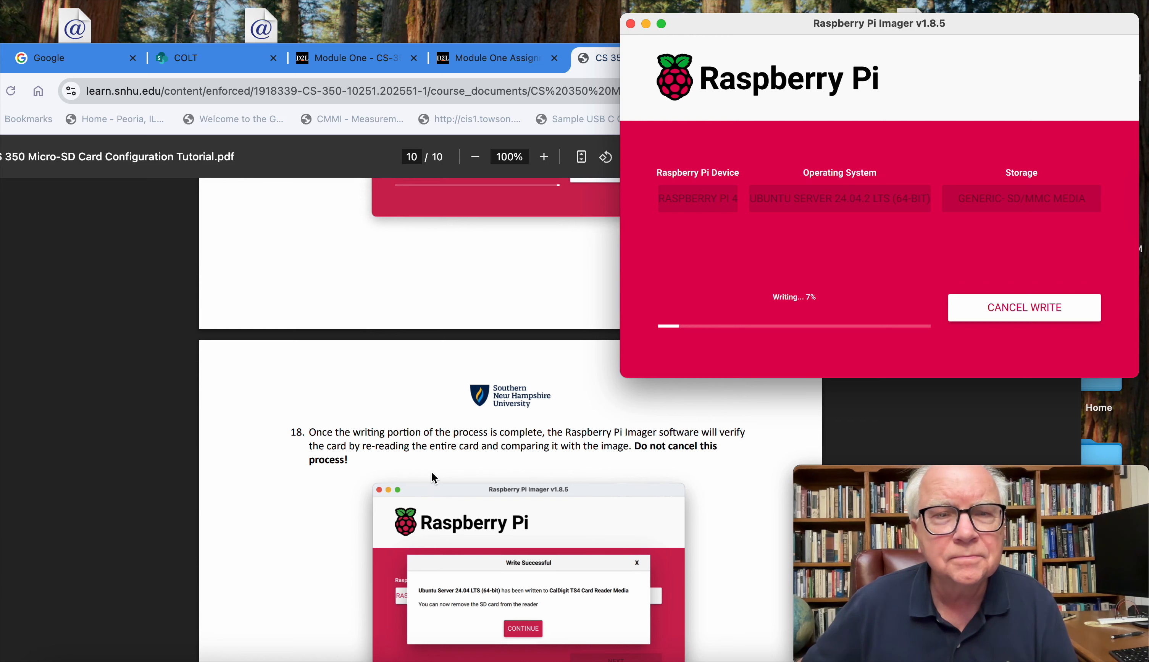
# Step: Bring the tutorial PDF to the front, enlarge it to 150%, and read step 18 on card verification and the write-successful message
pyautogui.scroll(-4, 433, 474)
pyautogui.scroll(-4, 432, 472)
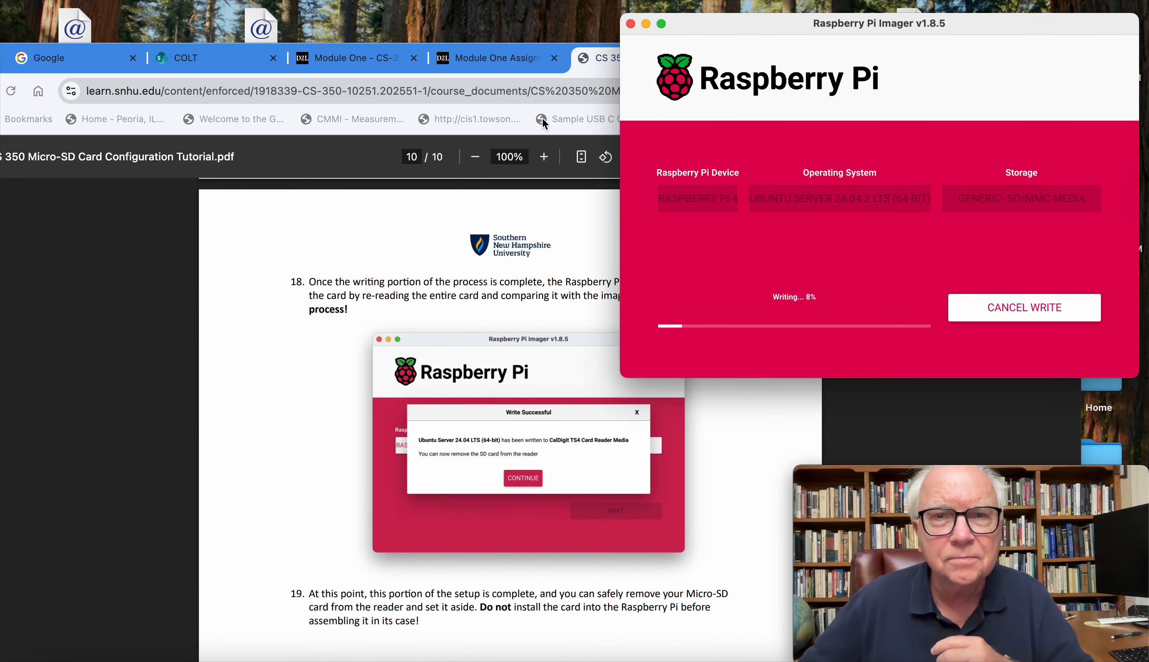
pyautogui.moveTo(605, 64); pyautogui.dragTo(630, 42)
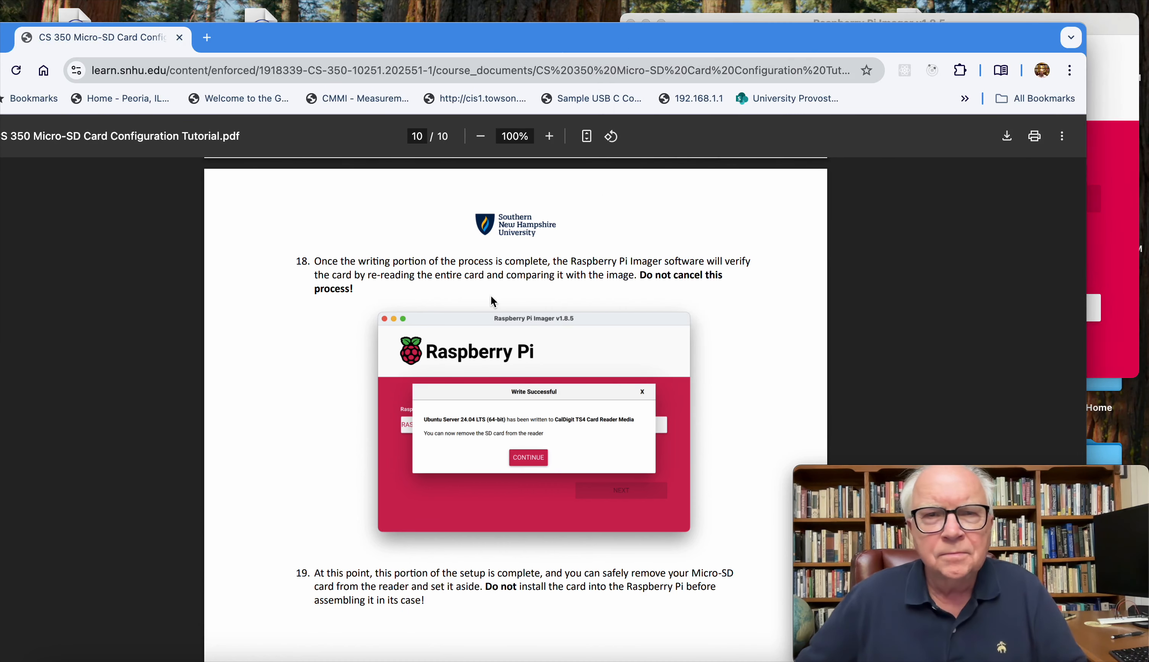
pyautogui.click(550, 136)
pyautogui.click(550, 136)
pyautogui.click(549, 136)
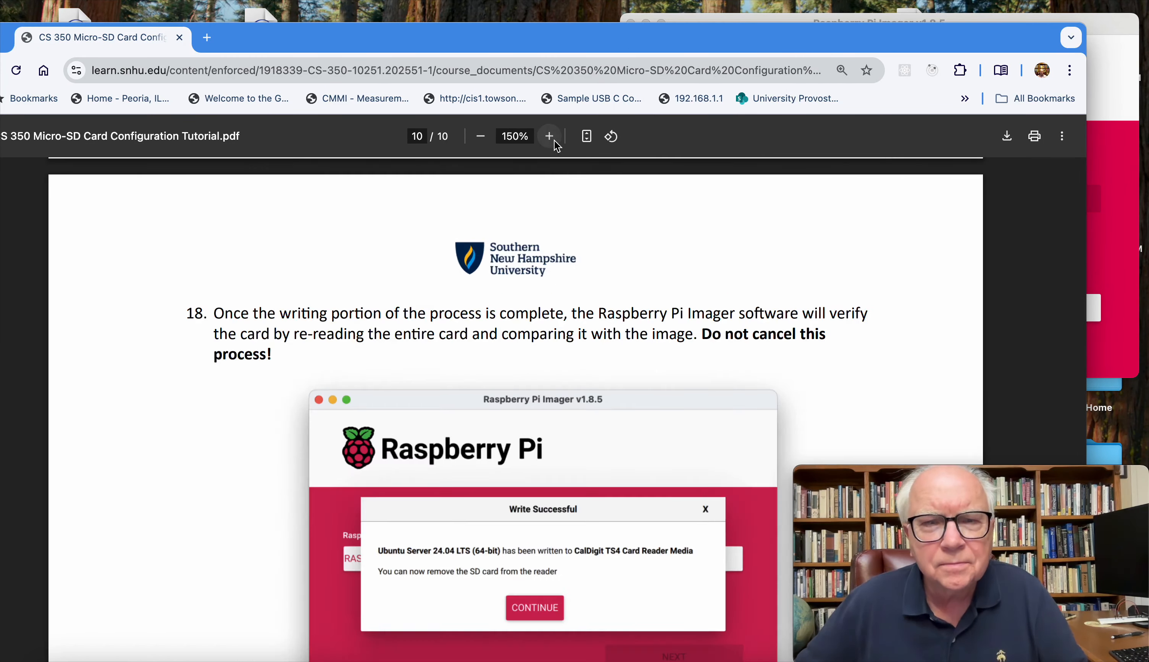
pyautogui.scroll(-4, 581, 464)
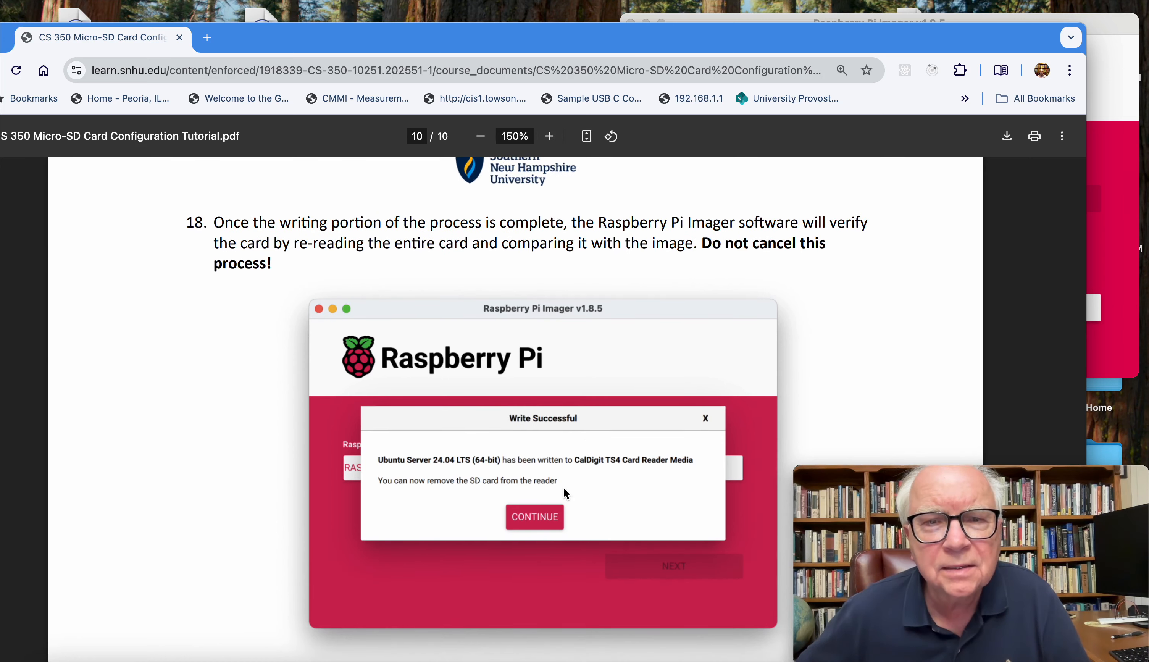
pyautogui.scroll(-2, 560, 488)
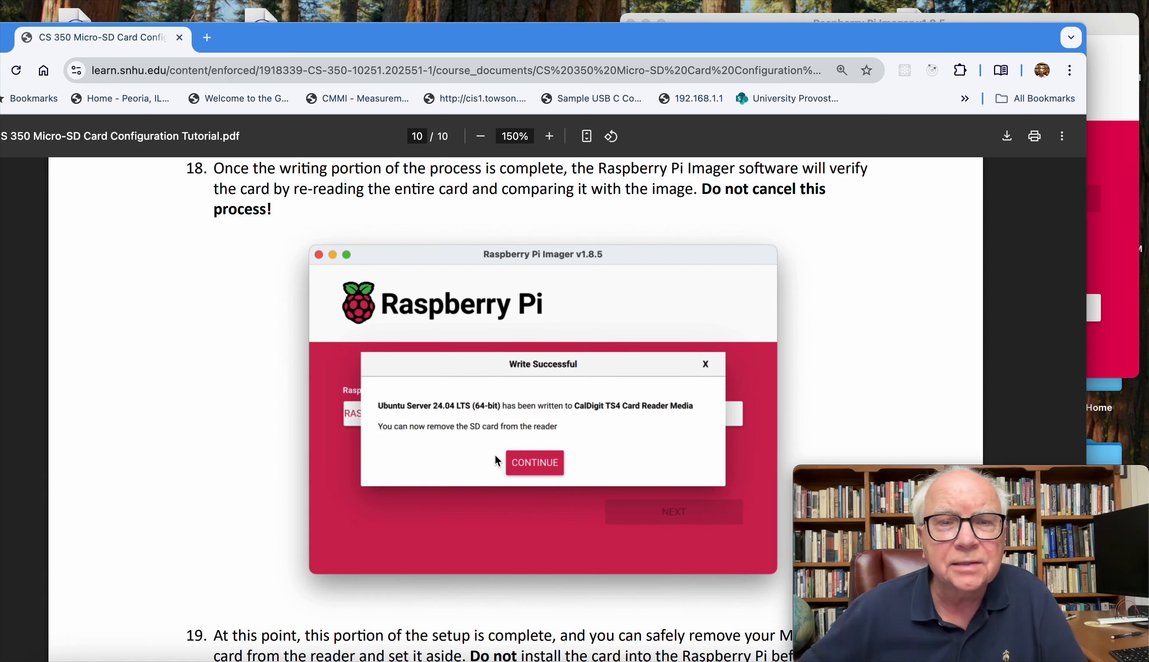
# Step: Read tutorial step 19 on removing the Micro-SD card and assembling the Raspberry Pi case before installing it
pyautogui.scroll(-10, 496, 455)
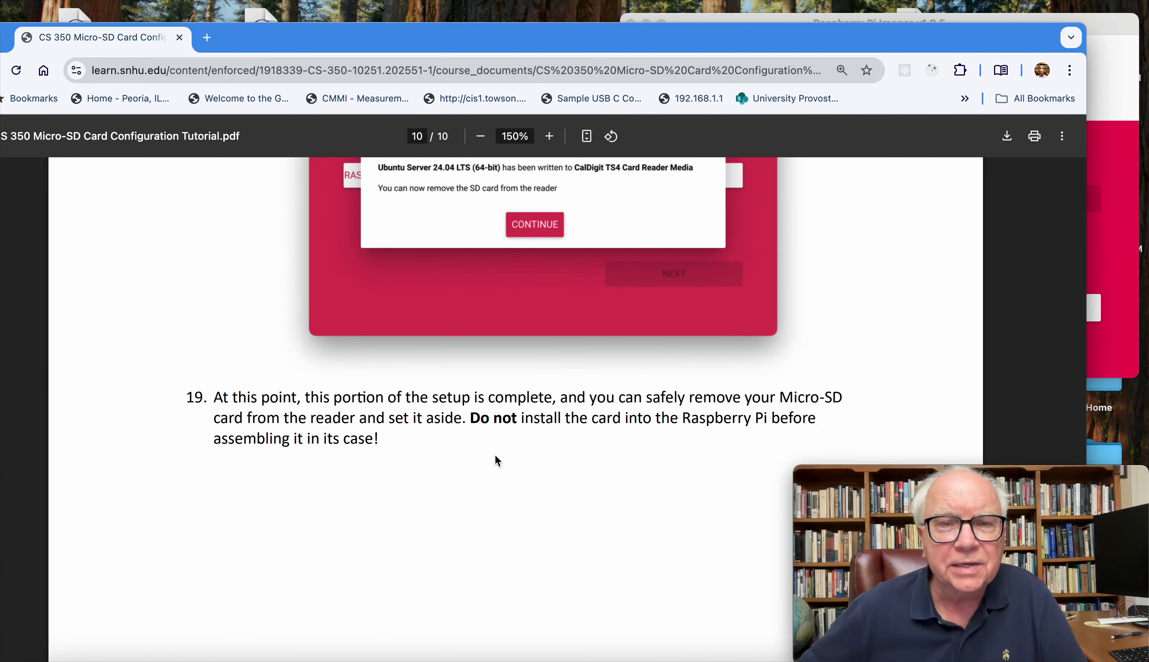
pyautogui.scroll(-1, 496, 455)
pyautogui.scroll(-1, 434, 419)
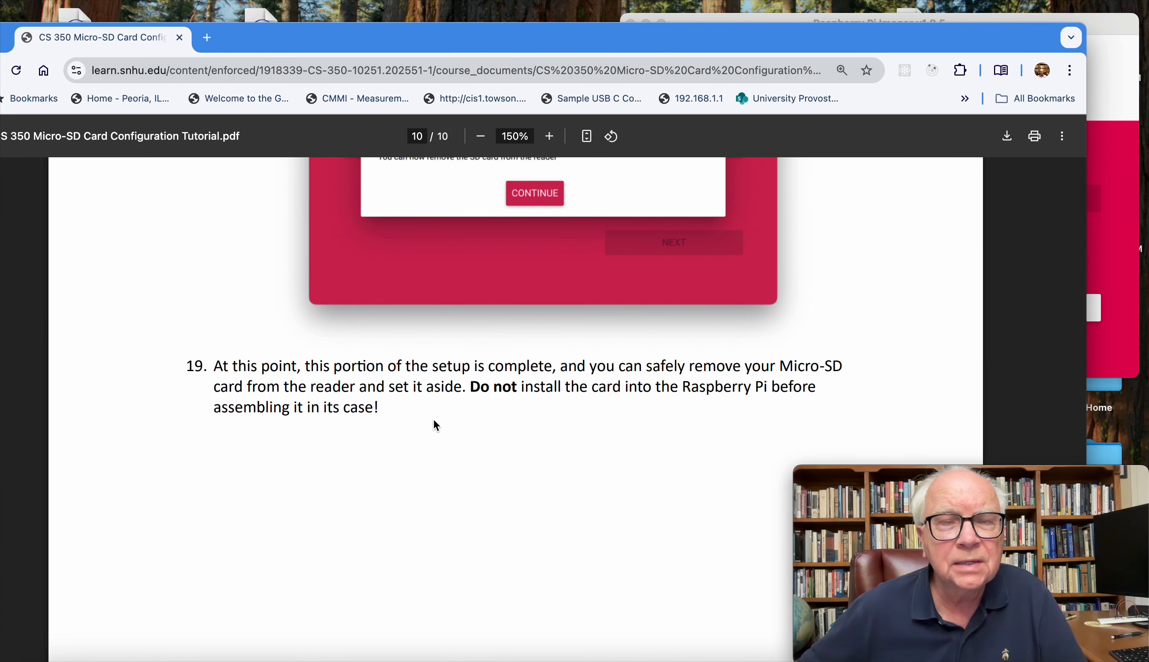
pyautogui.scroll(-2, 433, 420)
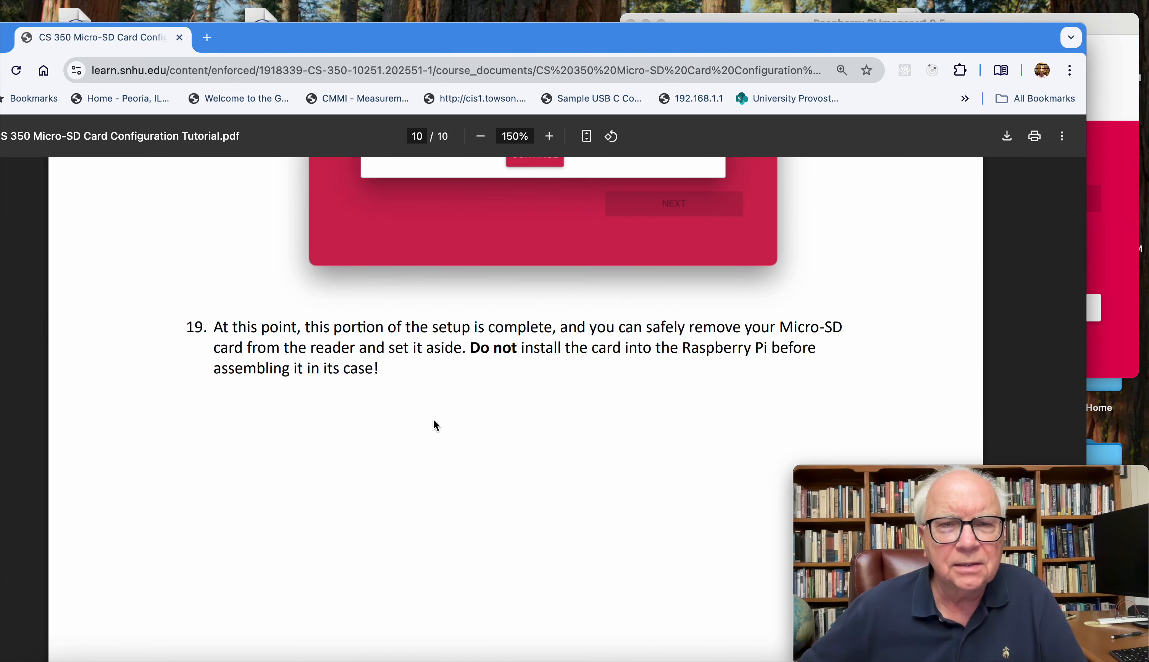
pyautogui.scroll(-1, 434, 420)
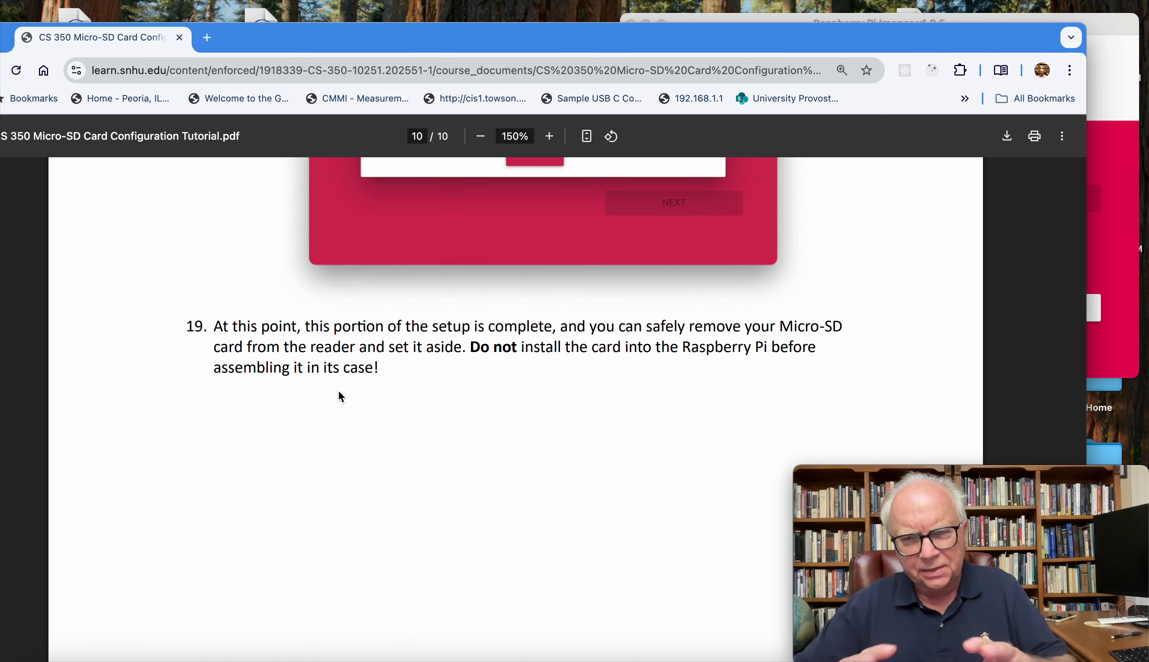
pyautogui.scroll(-5, 339, 392)
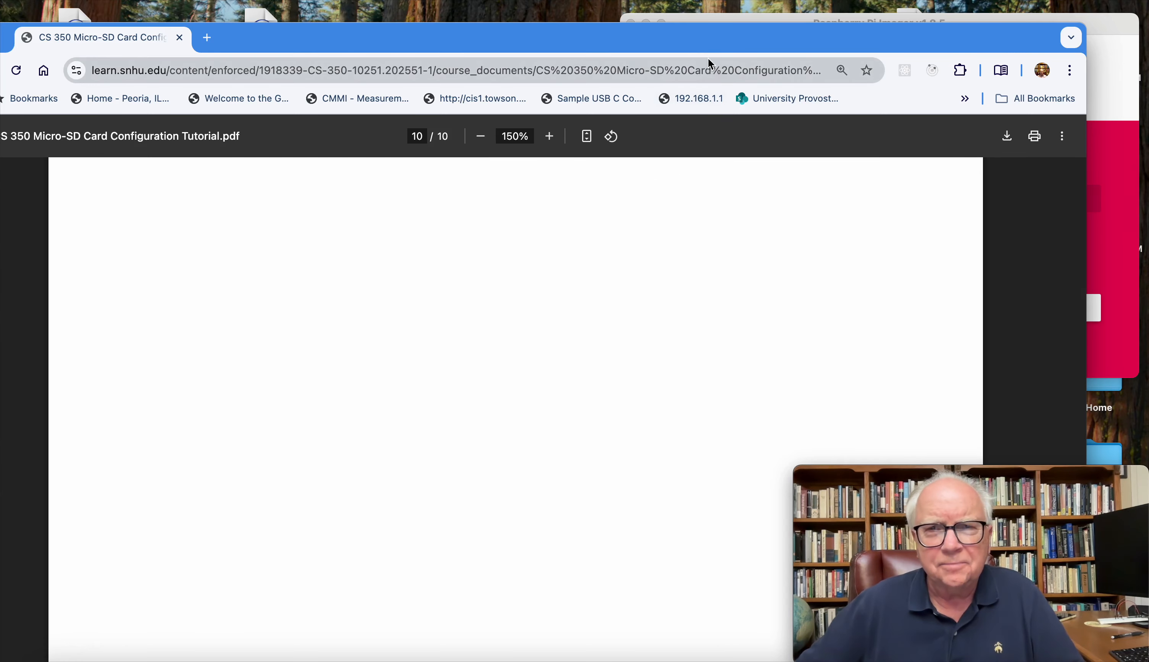
# Step: Move the tutorial window fully into view and review steps 18 and 19 again
pyautogui.moveTo(705, 39); pyautogui.dragTo(757, 4)
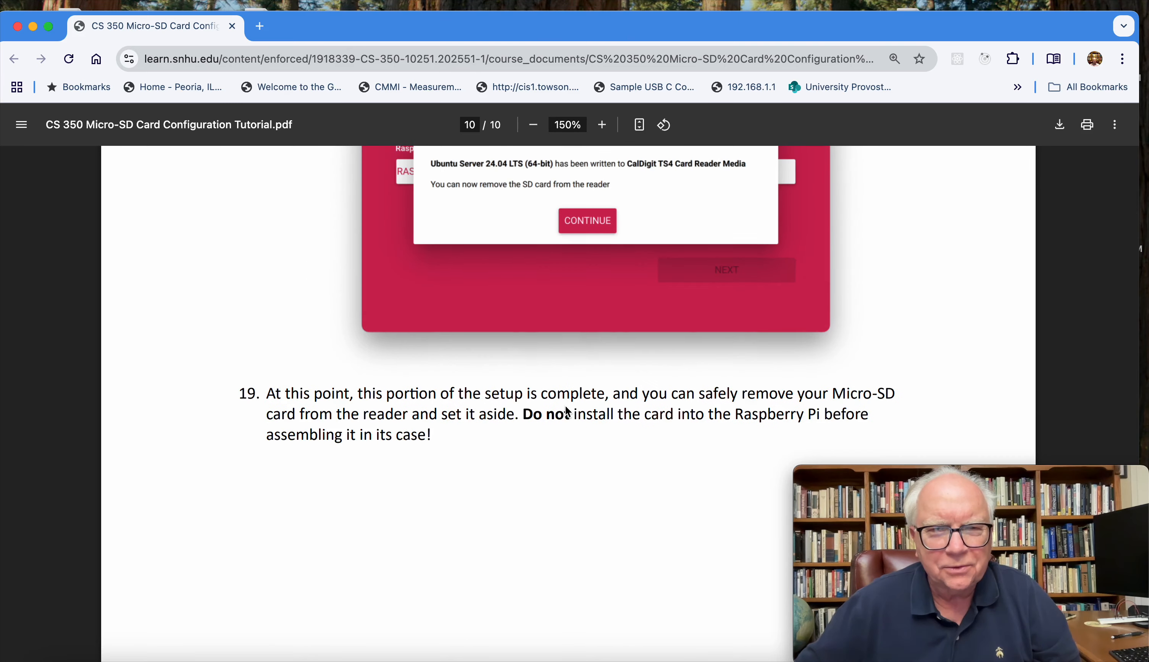
pyautogui.scroll(5, 567, 411)
pyautogui.scroll(-1, 566, 406)
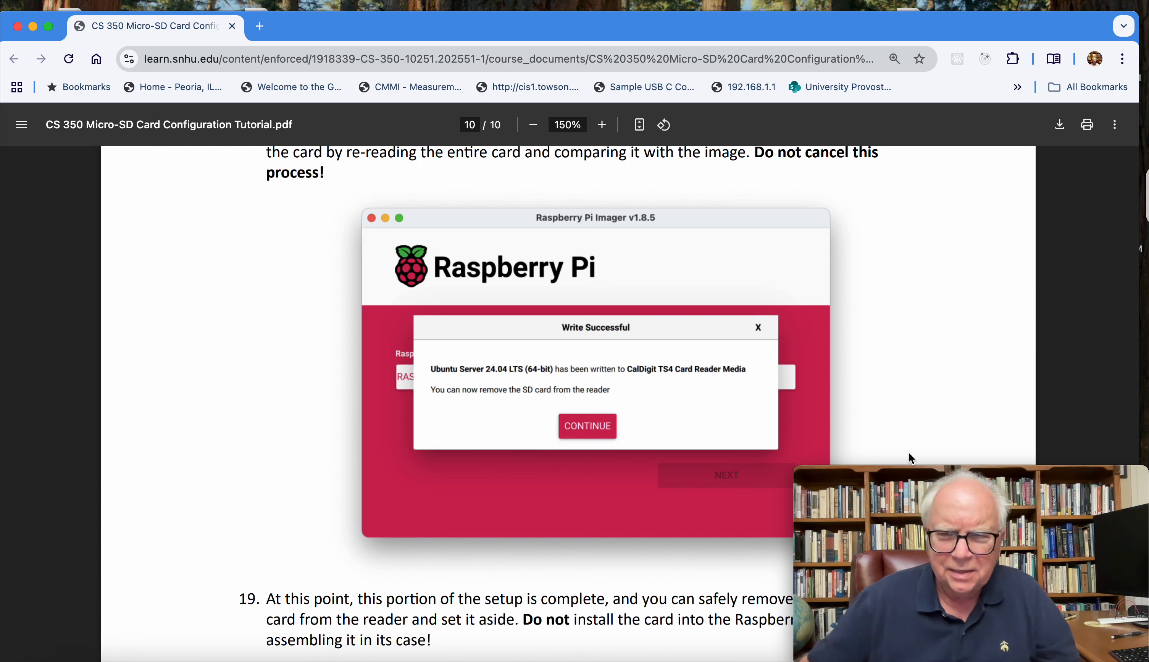
pyautogui.moveTo(817, 505)
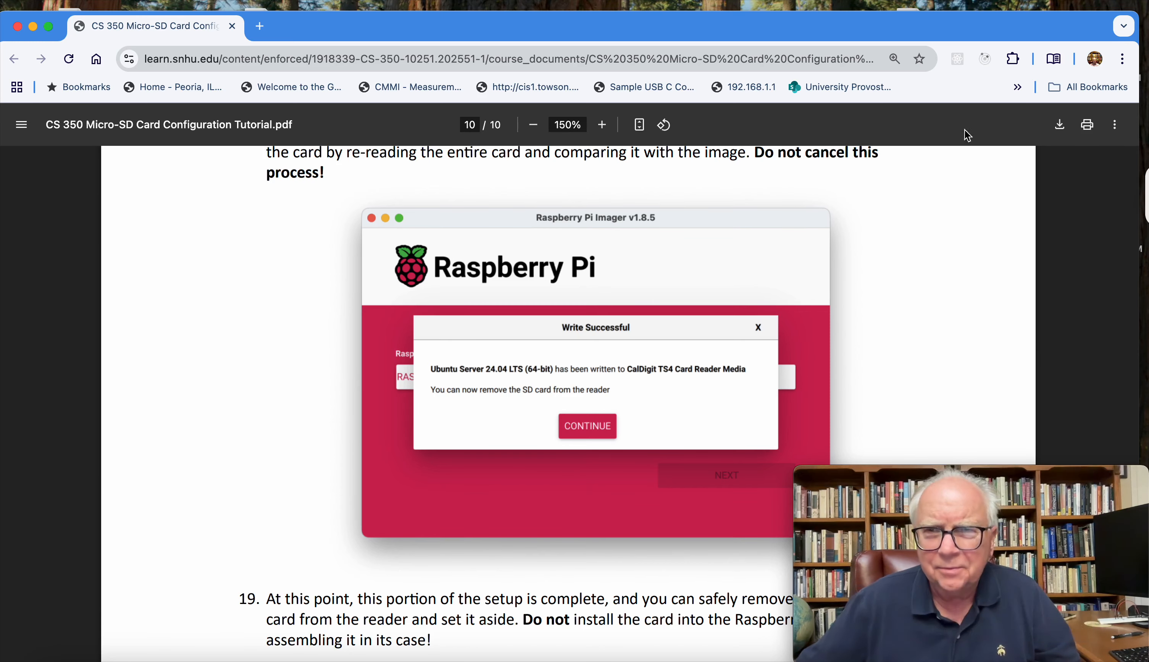
# Step: Move the tutorial aside to check the write progress in Raspberry Pi Imager, and return to the tutorial in the browser
pyautogui.moveTo(1018, 35); pyautogui.dragTo(571, 113)
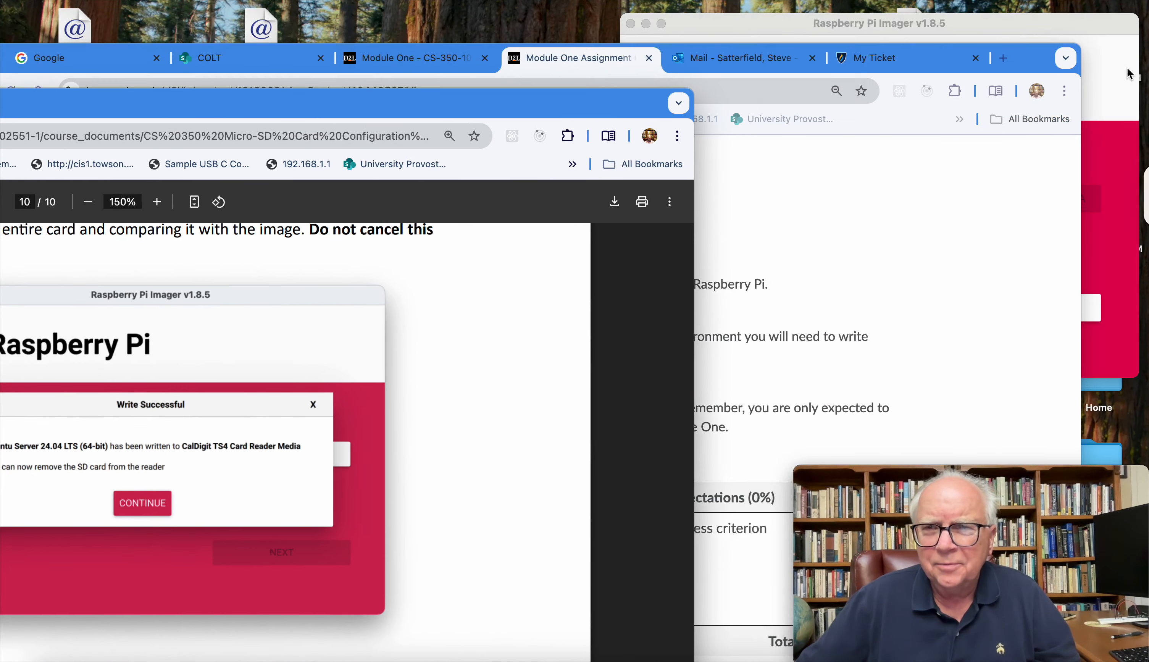
pyautogui.click(1061, 19)
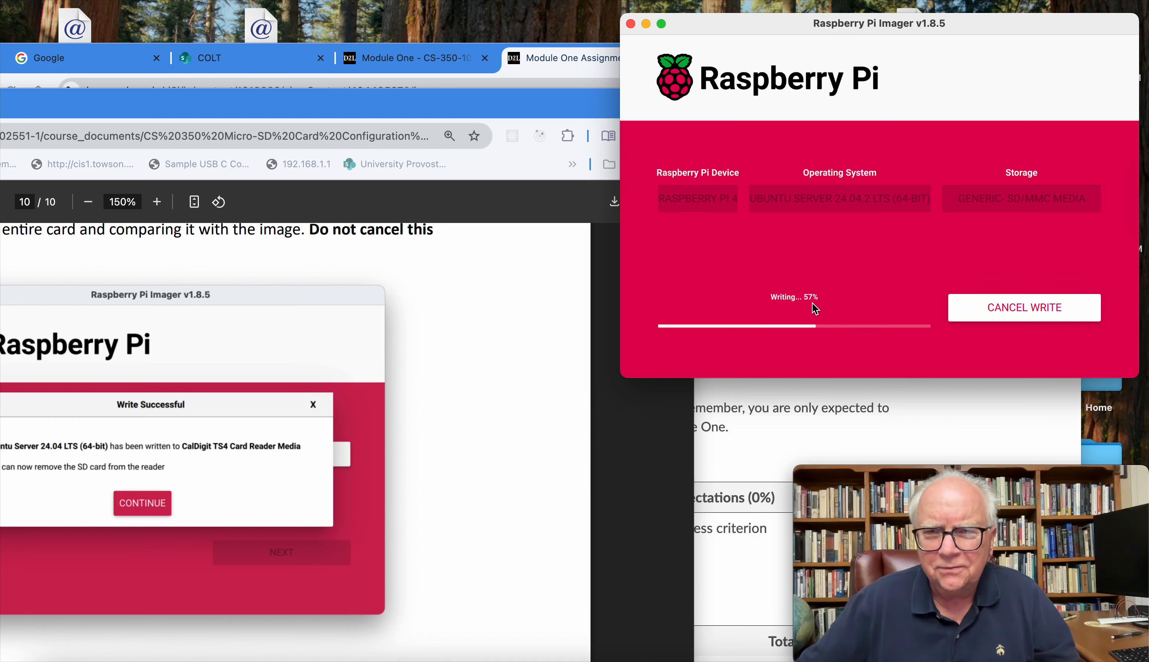
pyautogui.click(520, 97)
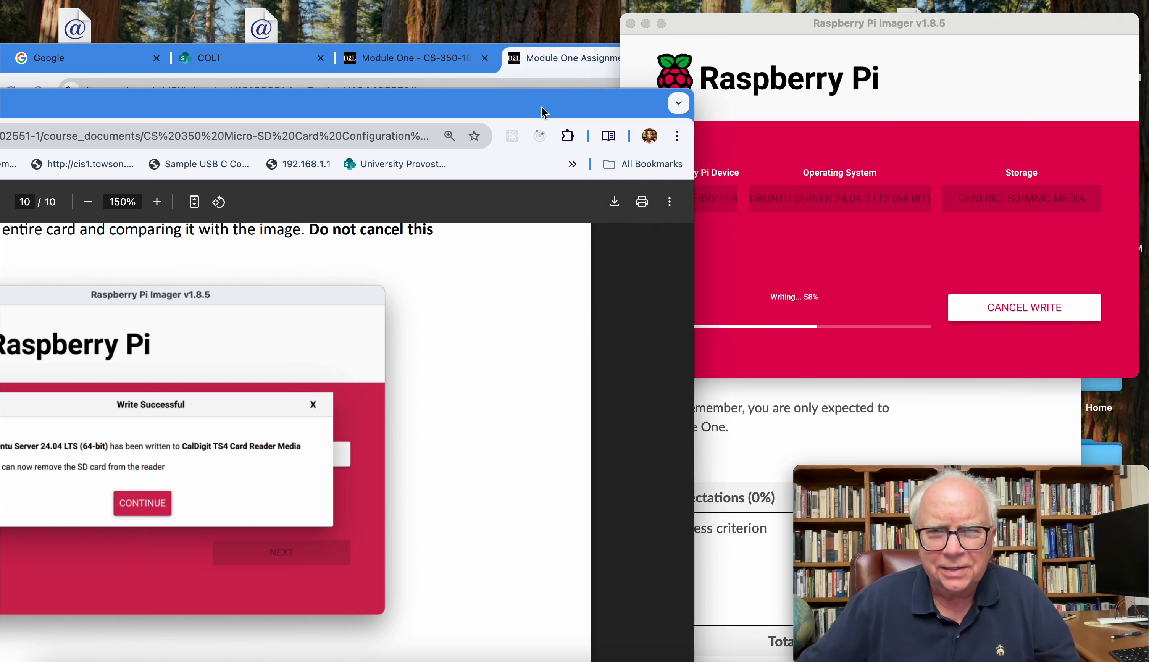
pyautogui.moveTo(516, 98); pyautogui.dragTo(954, 29)
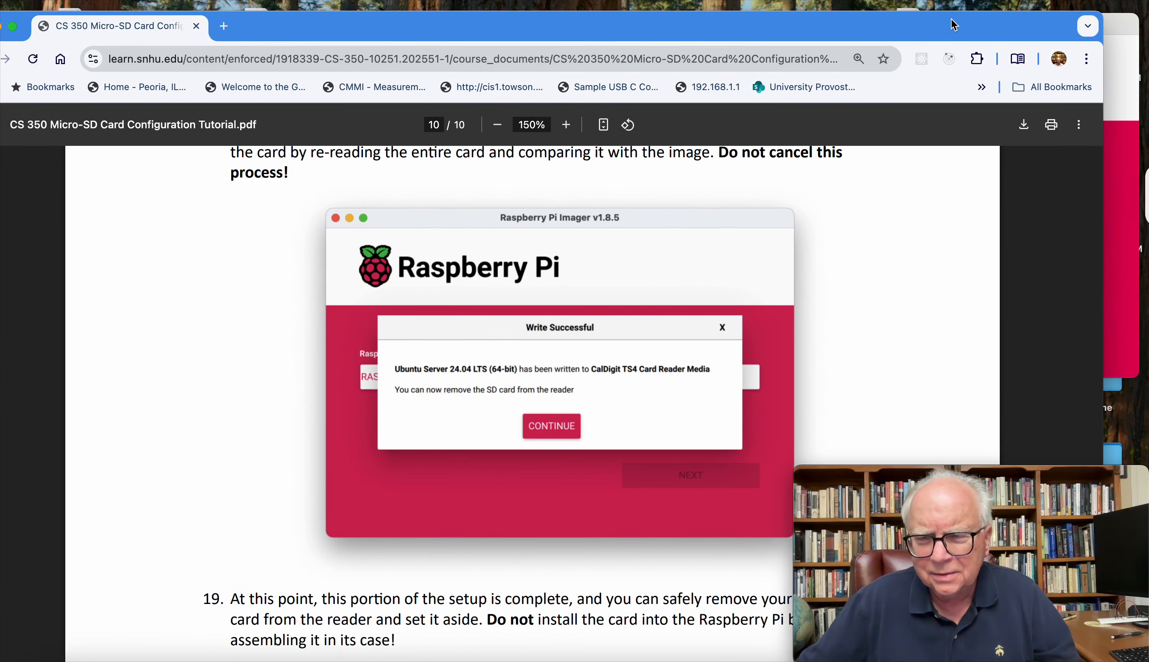